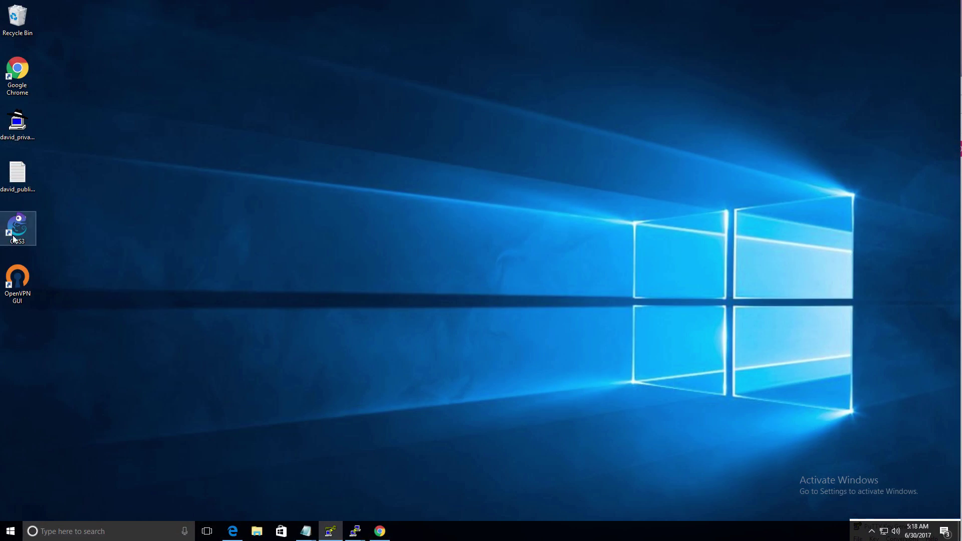
Launch GNS3 and replace the default project name with packet-remote1.
{"action": "double_click", "coordinate": [13, 236]}
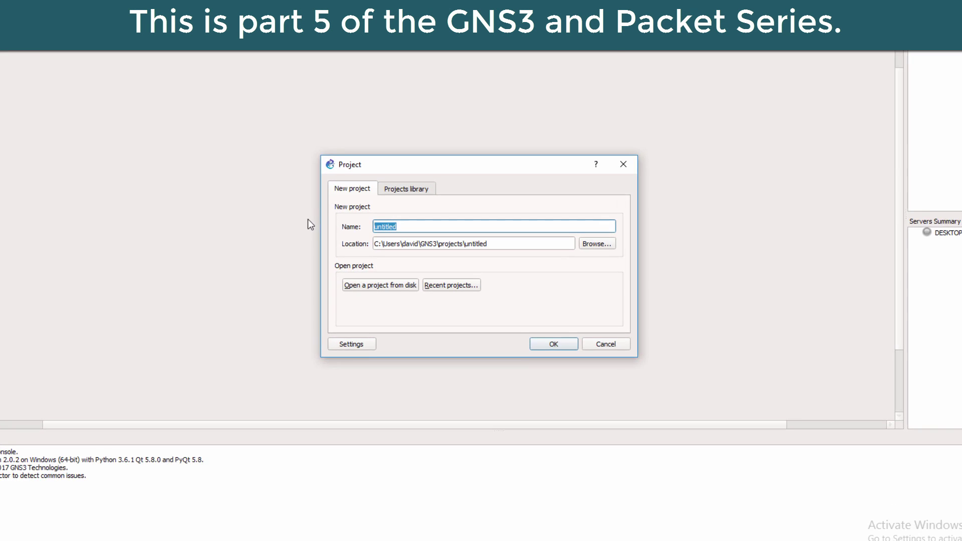
{"action": "key", "text": "BackSpace"}
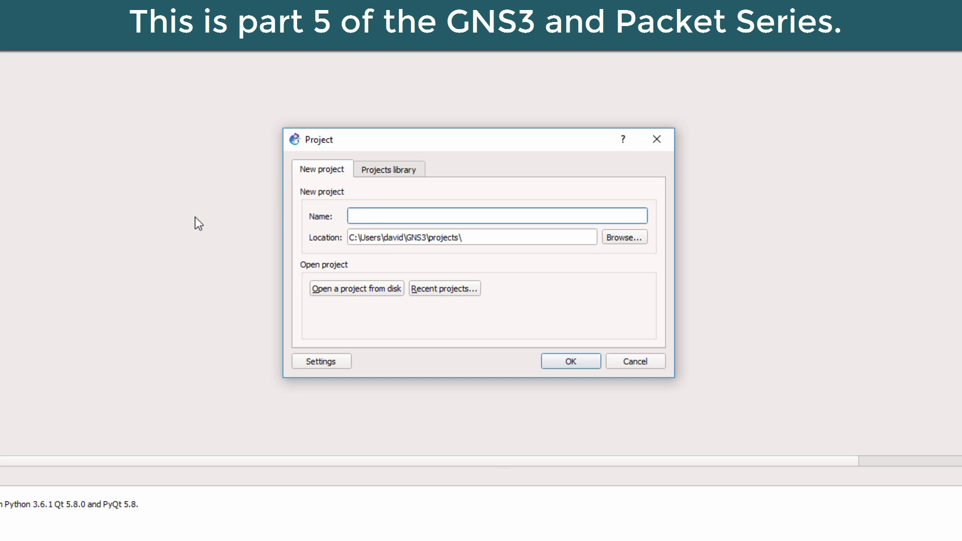
{"action": "type", "text": "packet-remote1"}
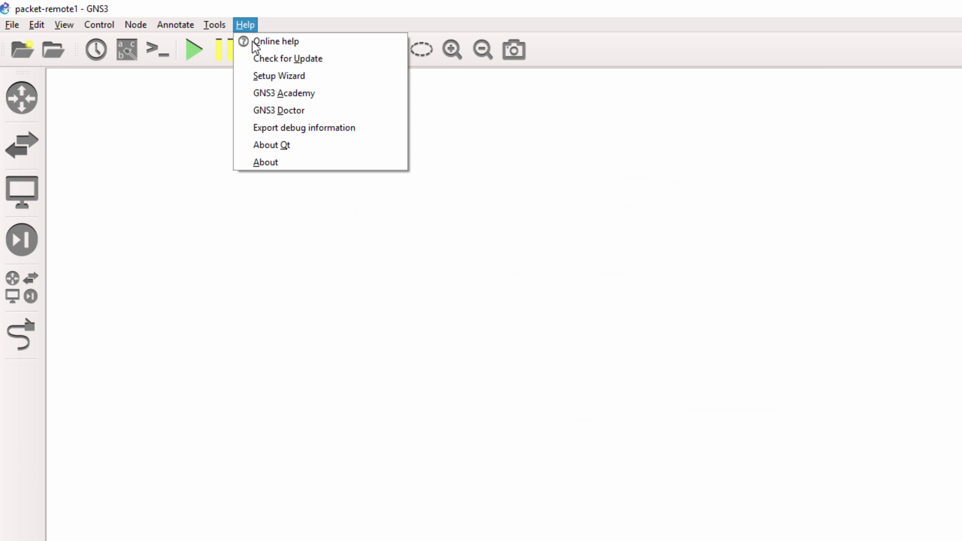
Rerun the Setup Wizard and choose 'Run everything on a remote server (advanced usage)'.
{"action": "left_click", "coordinate": [278, 82]}
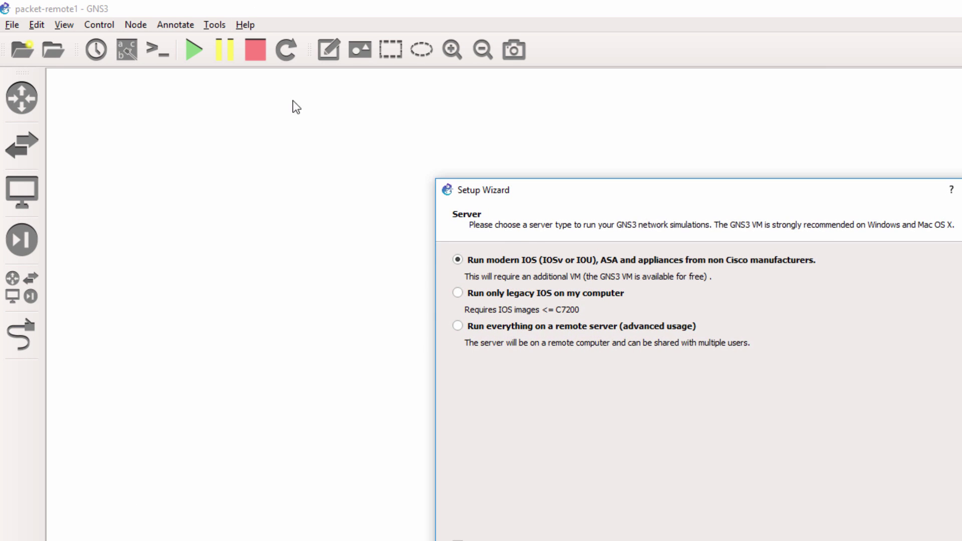
{"action": "left_click", "coordinate": [526, 326]}
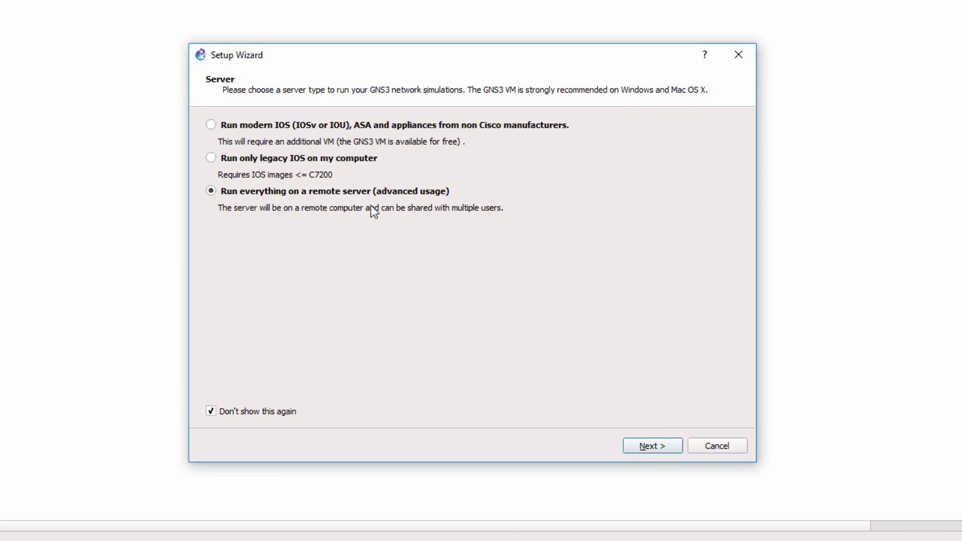
{"action": "left_click", "coordinate": [659, 448]}
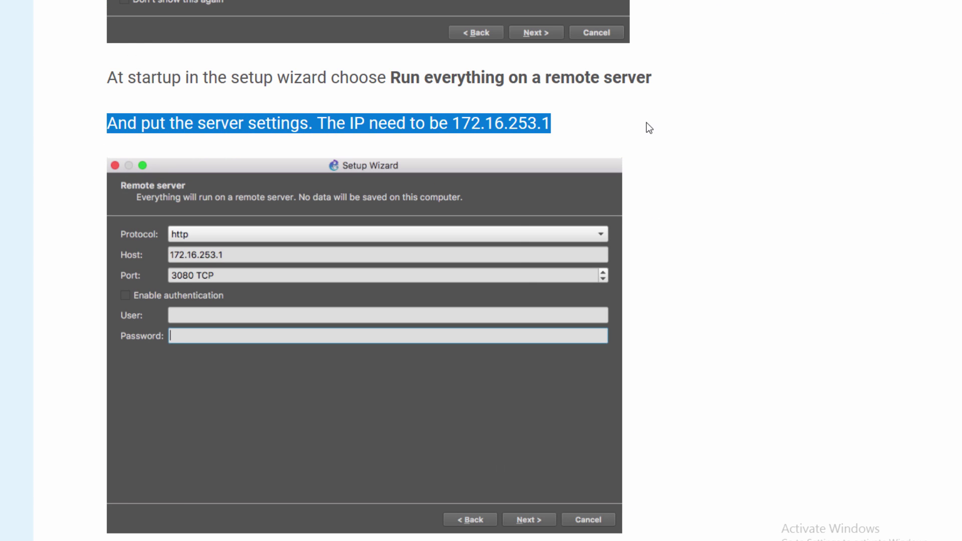
Select the server IP 172.16.253.1 in the Edge documentation and copy it.
{"action": "left_click", "coordinate": [118, 127]}
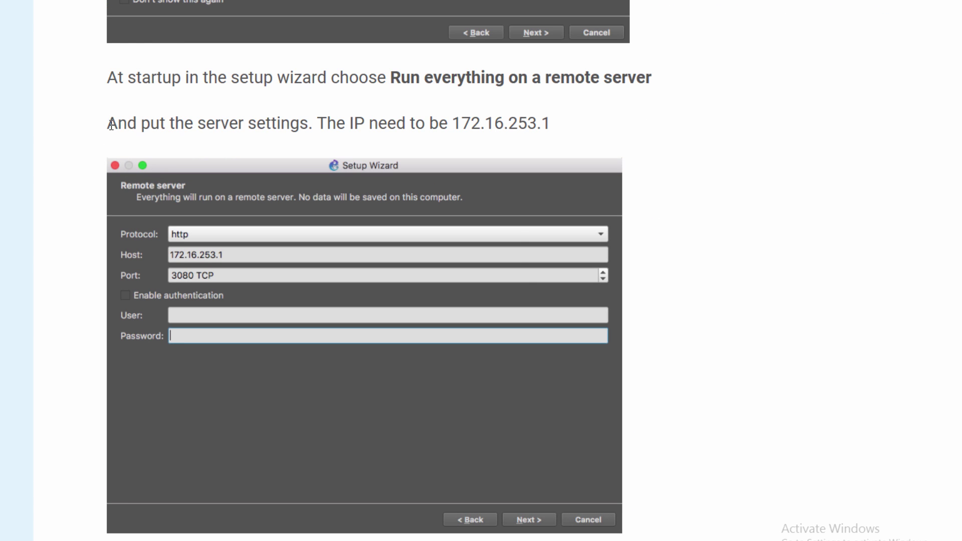
{"action": "left_click_drag", "start_coordinate": [106, 126], "coordinate": [459, 122]}
{"action": "left_click", "coordinate": [557, 127]}
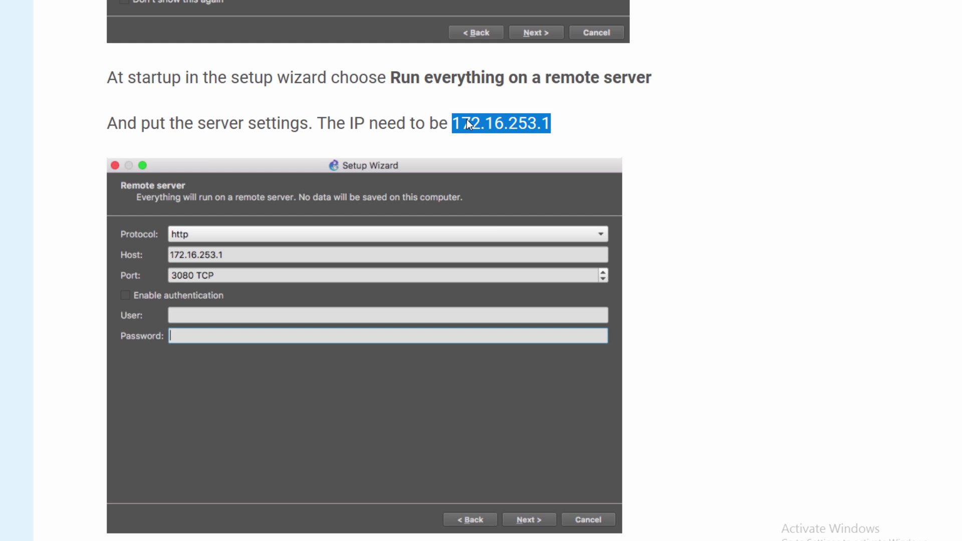
{"action": "right_click", "coordinate": [467, 119]}
{"action": "left_click", "coordinate": [491, 173]}
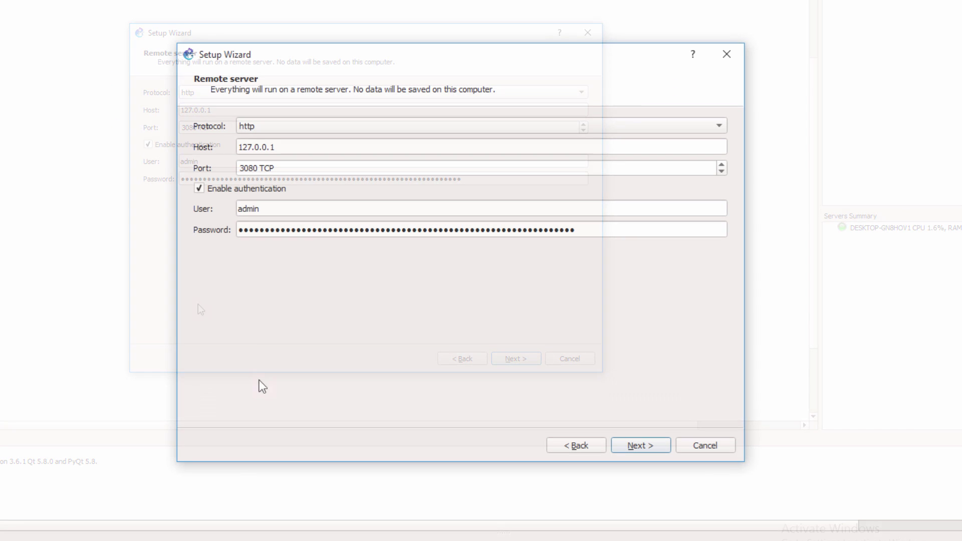
Replace host 127.0.0.1 with 172.16.253.1 and turn off authentication.
{"action": "left_click_drag", "start_coordinate": [301, 150], "coordinate": [133, 149]}
{"action": "key", "text": "ctrl+v"}
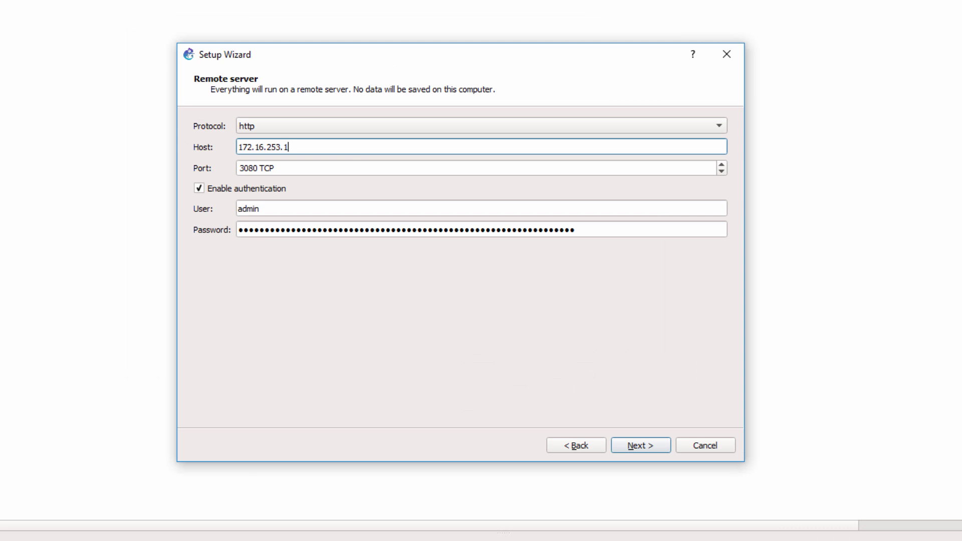
{"action": "left_click", "coordinate": [219, 189]}
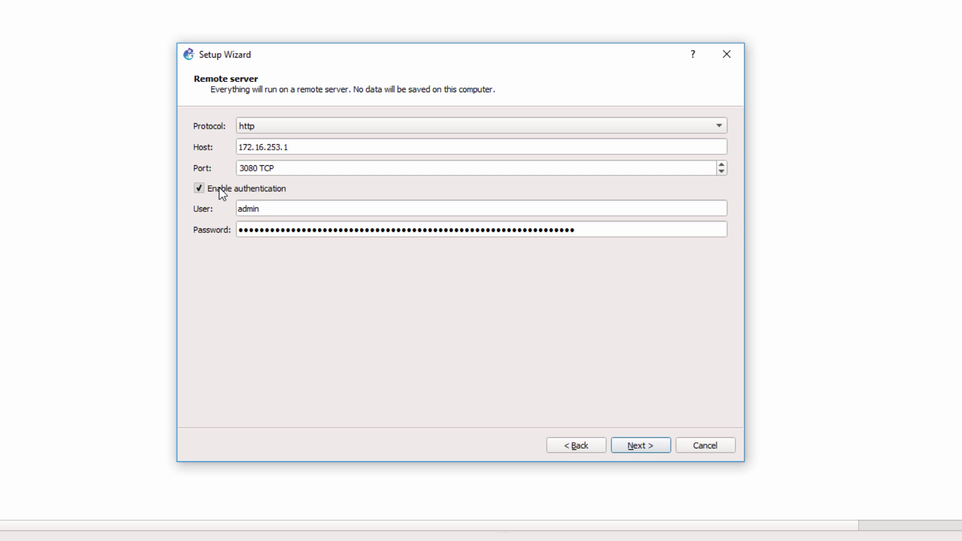
{"action": "left_click", "coordinate": [647, 443]}
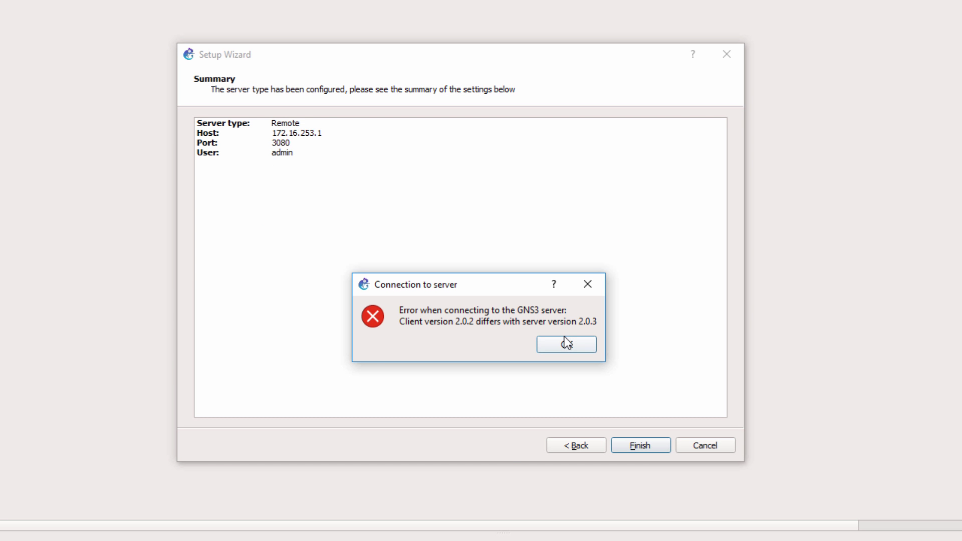
Dismiss the version-mismatch and connection errors and finish the server setup.
{"action": "left_click", "coordinate": [564, 337]}
{"action": "left_click", "coordinate": [561, 341]}
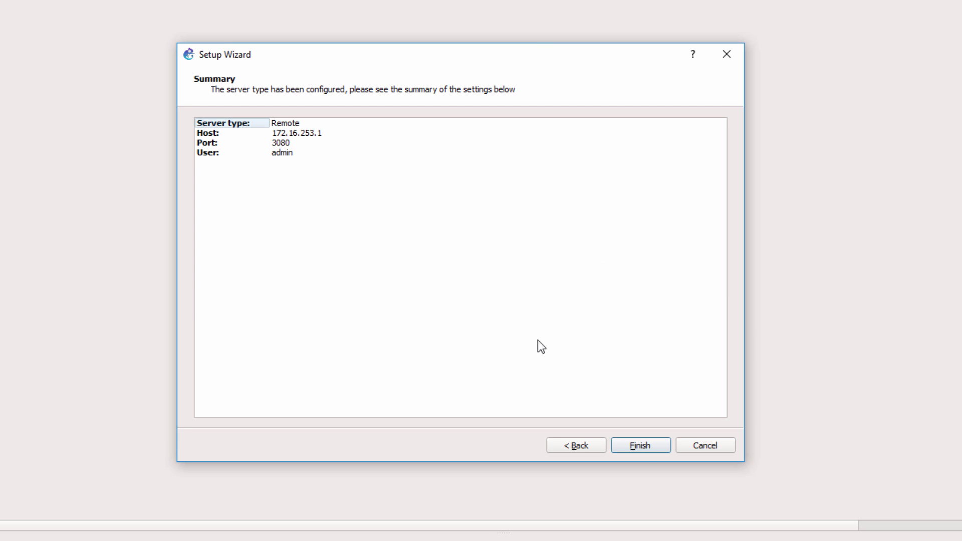
{"action": "left_click", "coordinate": [633, 448]}
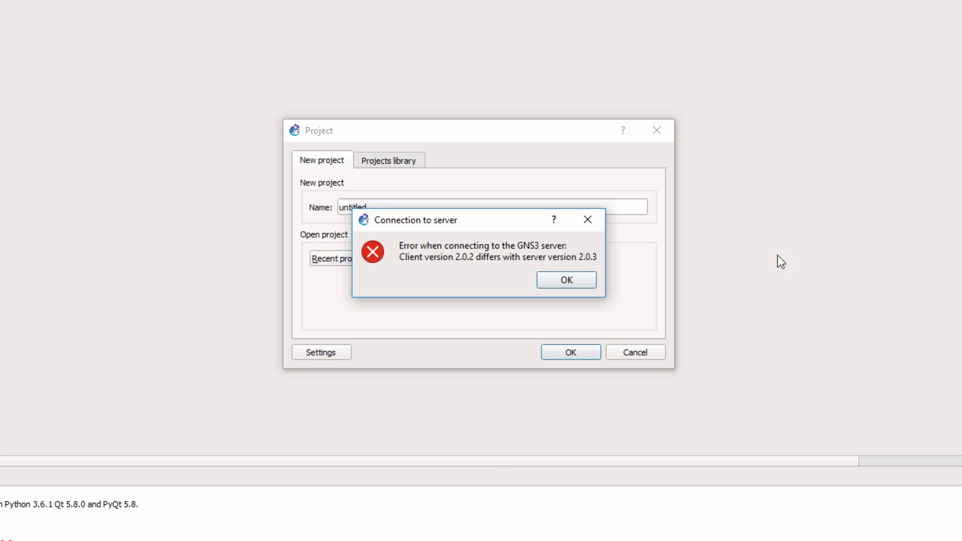
Dismiss the repeated connection error and close the project dialog without creating a project.
{"action": "left_click", "coordinate": [581, 280]}
{"action": "type", "text": "re"}
{"action": "key", "text": "BackSpace"}
{"action": "key", "text": "BackSpace"}
{"action": "key", "text": "Escape"}
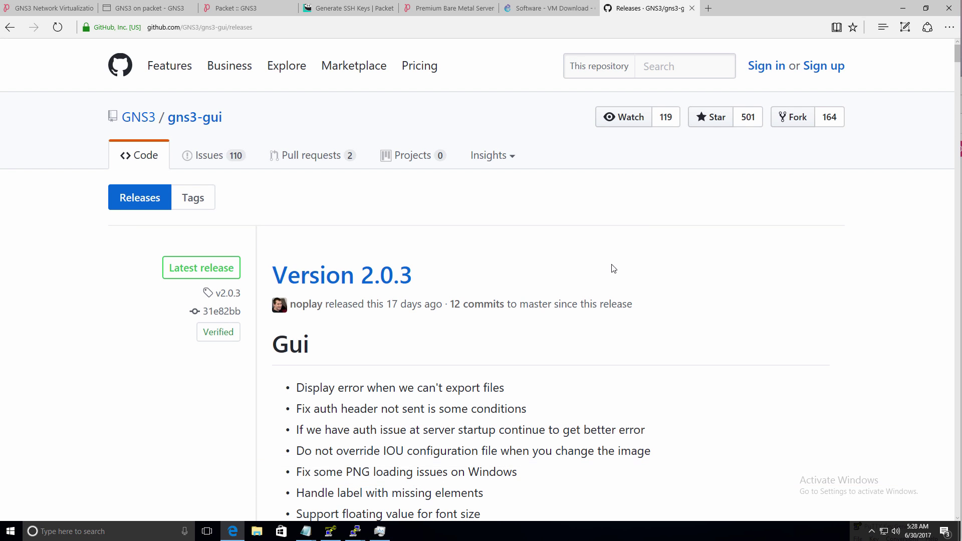
Download GNS3-2.0.3-all-in-one.exe from the GitHub releases page and run it.
{"action": "scroll", "coordinate": [543, 265], "scroll_direction": "down", "scroll_amount": 10}
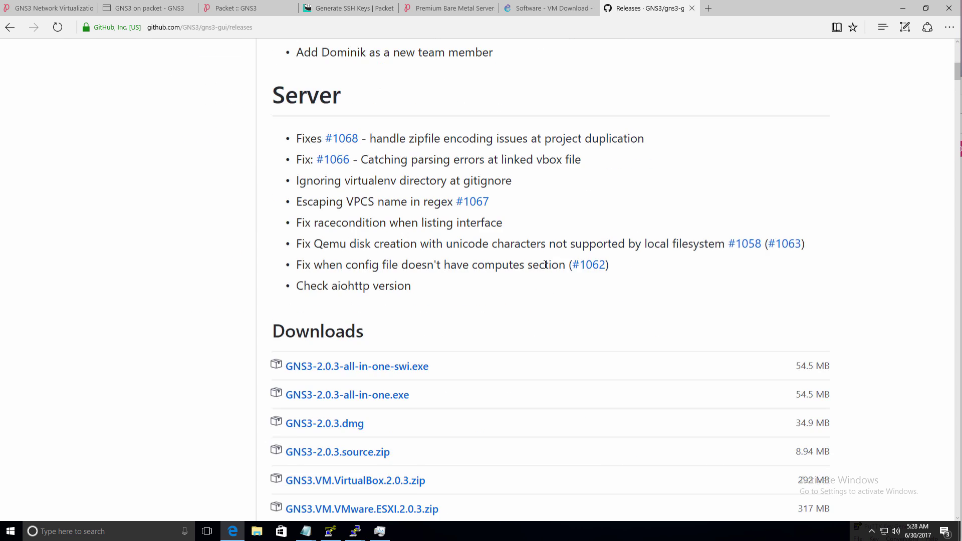
{"action": "left_click", "coordinate": [337, 323]}
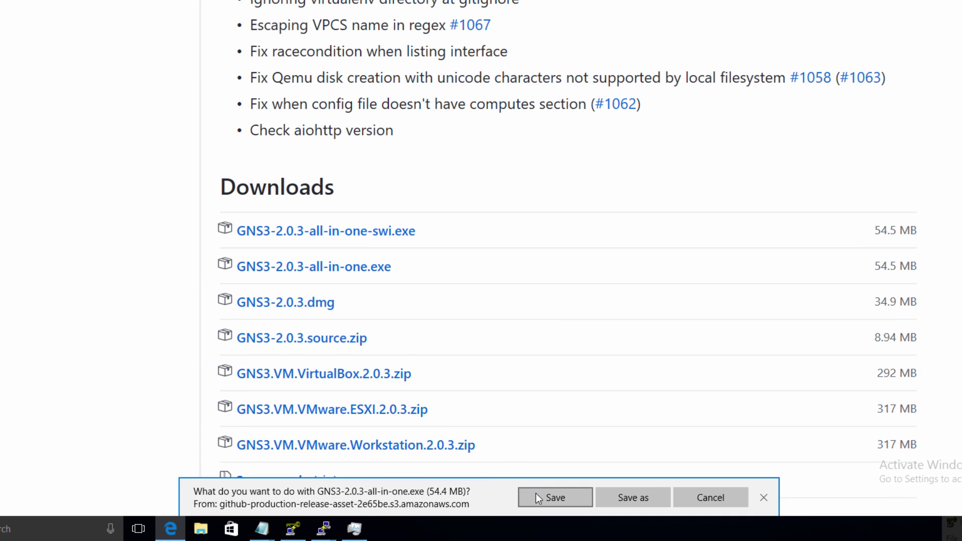
{"action": "left_click", "coordinate": [536, 493]}
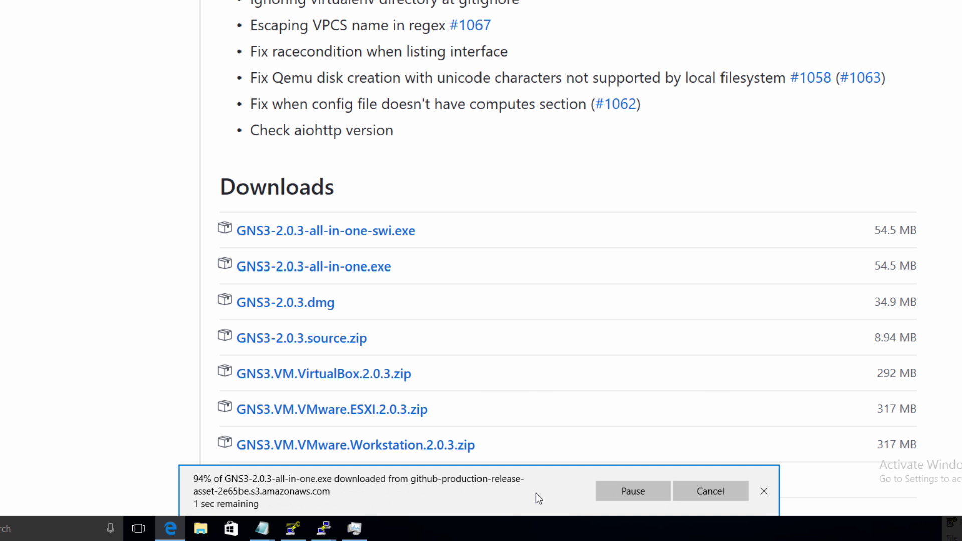
{"action": "left_click", "coordinate": [542, 497]}
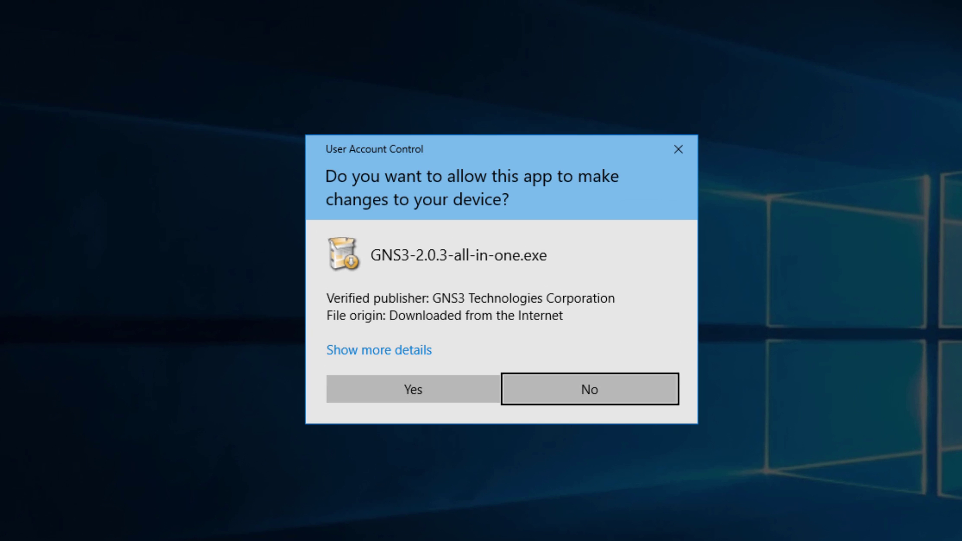
Allow the installer, accept the licence and install GNS3 2.0.3.
{"action": "left_click", "coordinate": [428, 400]}
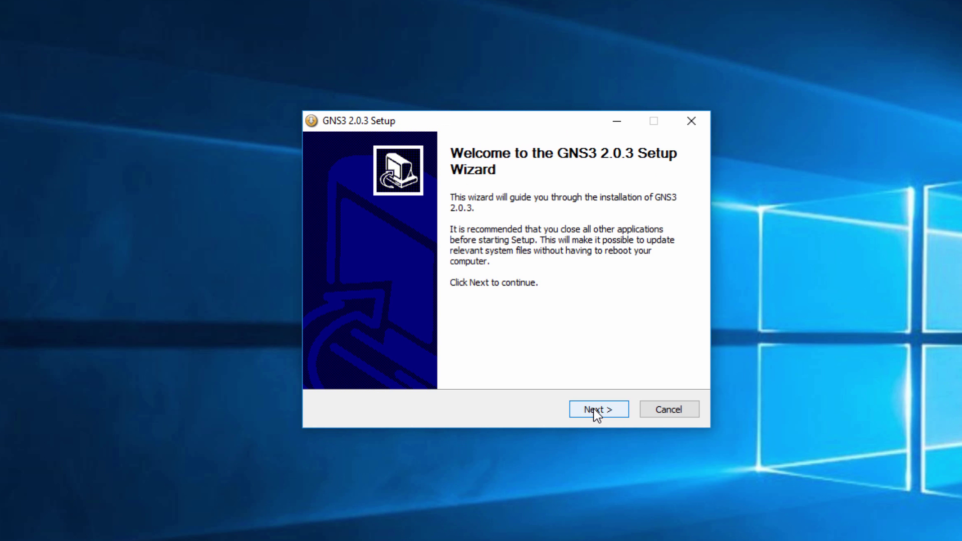
{"action": "left_click", "coordinate": [595, 411]}
{"action": "left_click", "coordinate": [595, 411]}
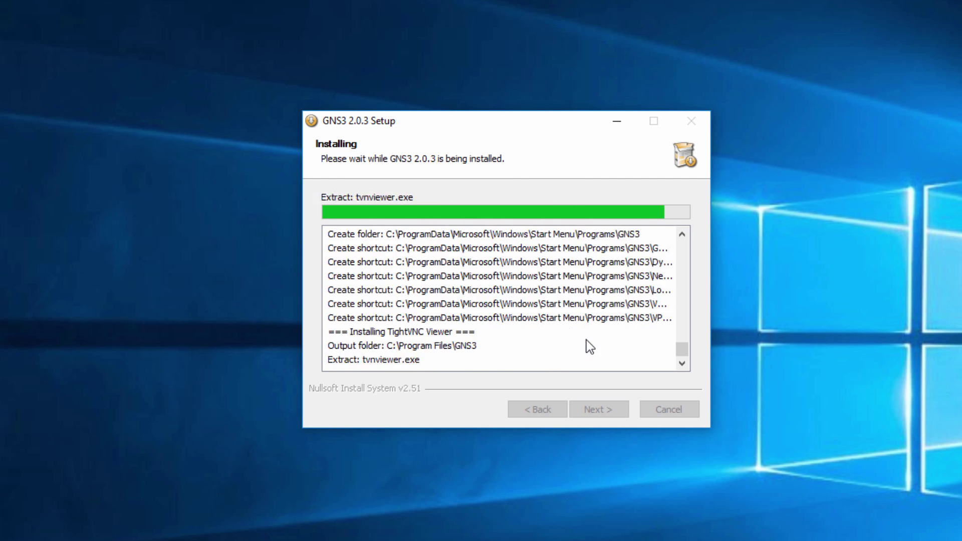
{"action": "left_click", "coordinate": [608, 410]}
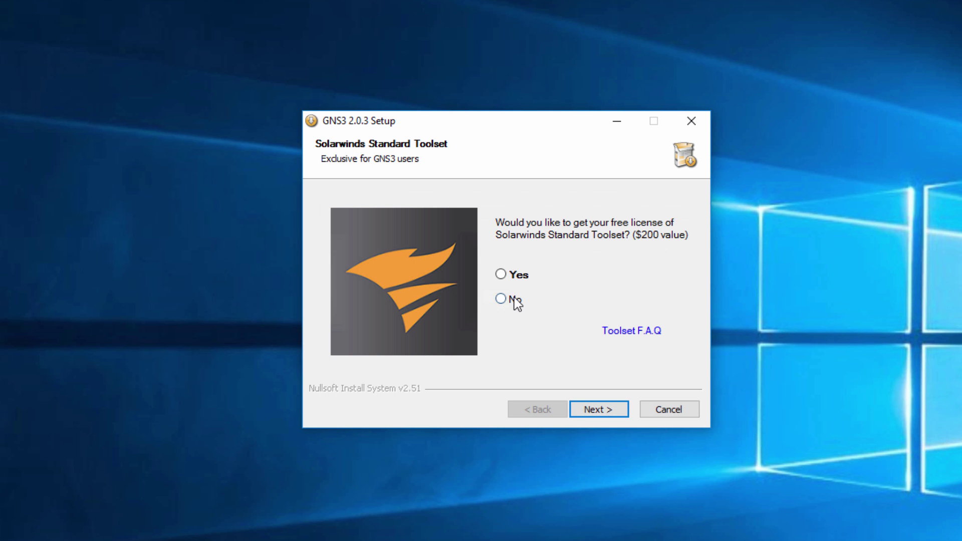
Decline the free Solarwinds toolset and finish setup, launching GNS3.
{"action": "left_click", "coordinate": [513, 298]}
{"action": "left_click", "coordinate": [607, 405]}
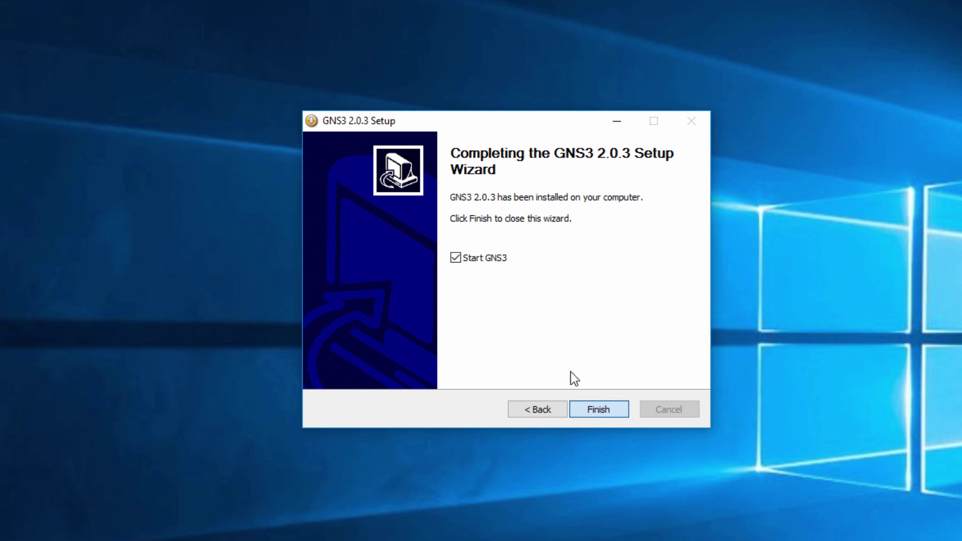
{"action": "left_click", "coordinate": [593, 407]}
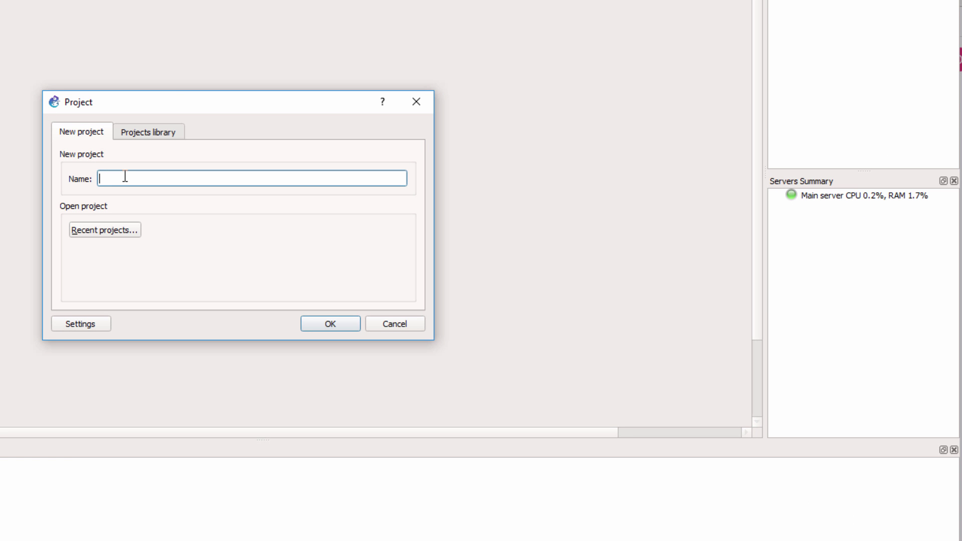
Enter packet_remote-1 as the new project's name.
{"action": "type", "text": "packet_remote-1"}
Create the project and show the IOS router templates in Preferences.
{"action": "left_click", "coordinate": [330, 324]}
{"action": "key", "text": "alt+e"}
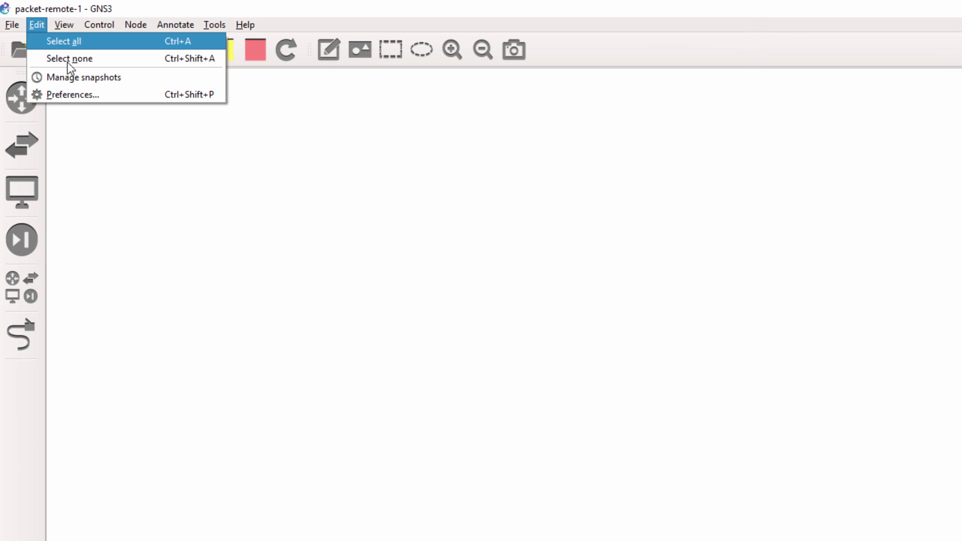
{"action": "left_click", "coordinate": [70, 95]}
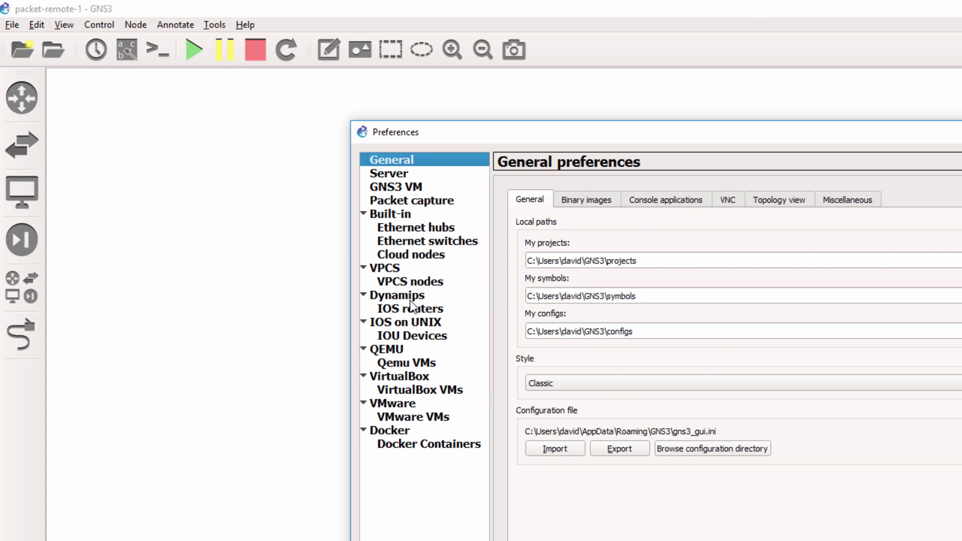
{"action": "left_click", "coordinate": [418, 309]}
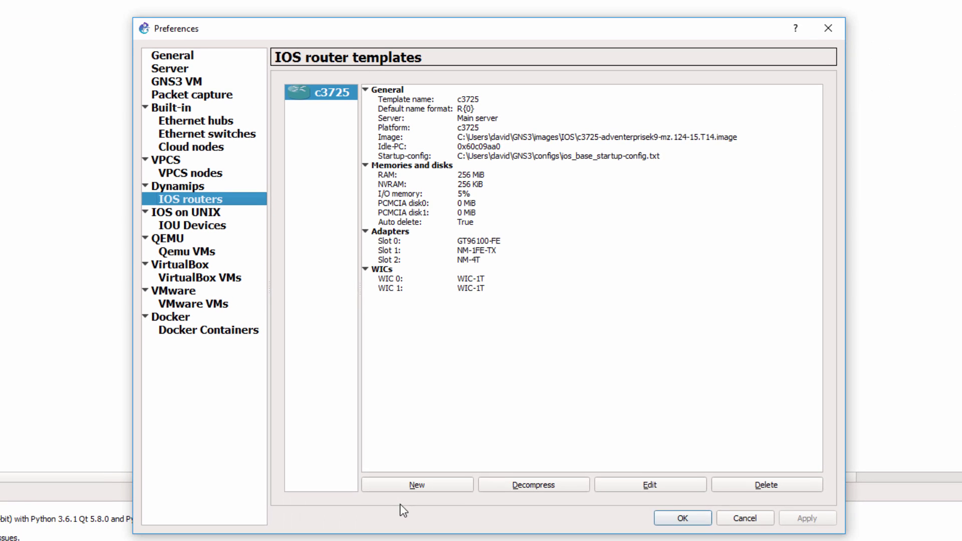
Start a new IOS router template from c3725-adventerprisek9-mz.124-15.T14.image.
{"action": "left_click", "coordinate": [403, 479]}
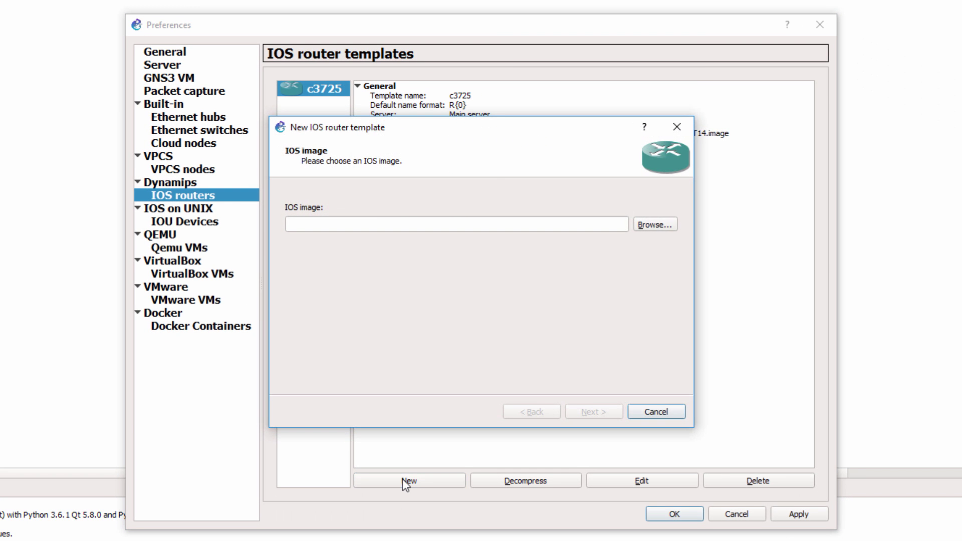
{"action": "left_click", "coordinate": [641, 227]}
{"action": "double_click", "coordinate": [545, 244]}
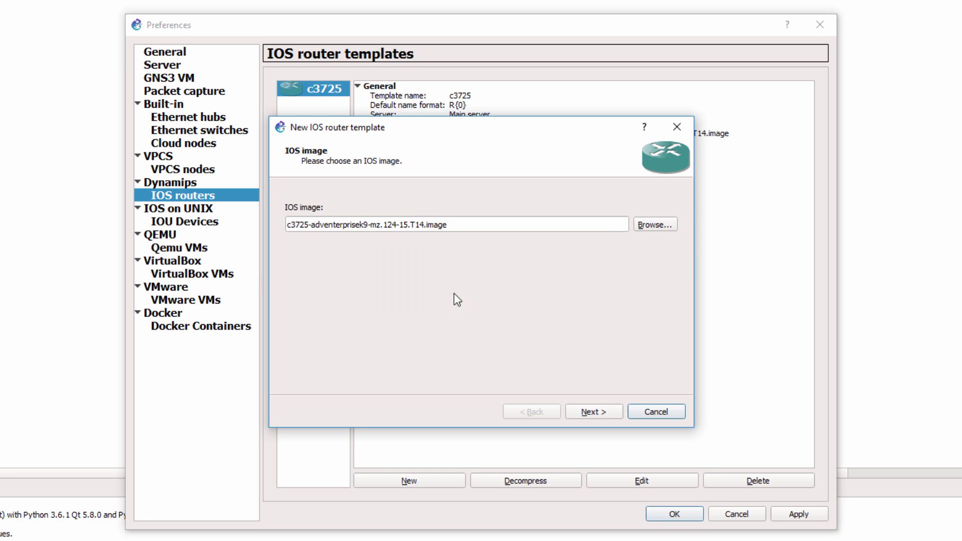
{"action": "left_click", "coordinate": [600, 411]}
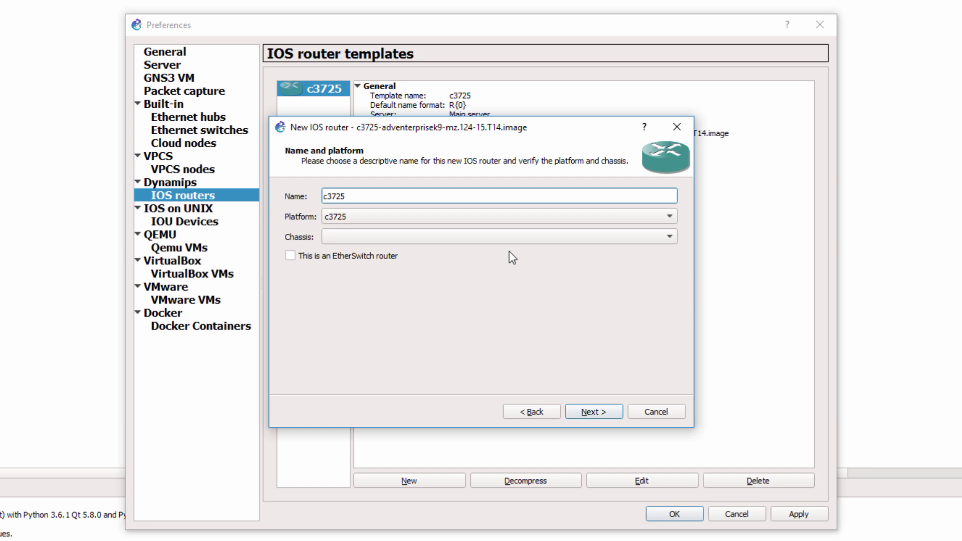
Name the template c3725-remote and give it 256 MiB of RAM.
{"action": "type", "text": "-remote"}
{"action": "left_click", "coordinate": [596, 417]}
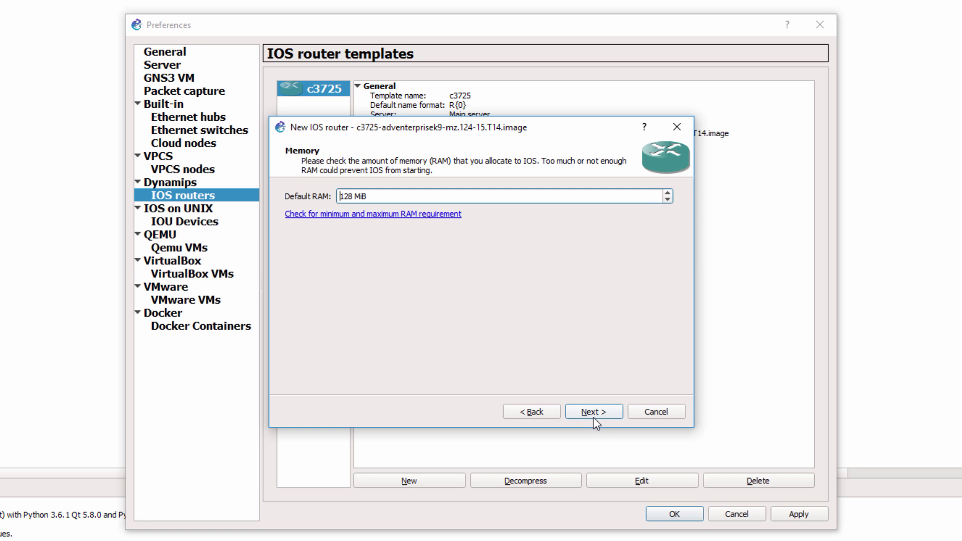
{"action": "key", "text": "Delete"}
{"action": "key", "text": "Delete"}
{"action": "key", "text": "Delete"}
{"action": "type", "text": "256"}
{"action": "left_click", "coordinate": [600, 417]}
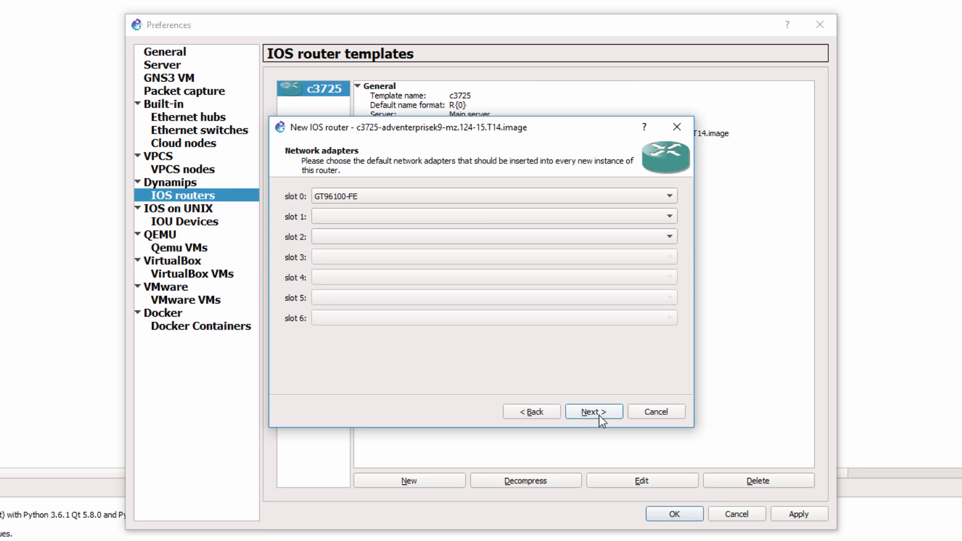
Fit NM-1FE-TX in slot 1, NM-4T in slot 2, and WIC-1T cards.
{"action": "left_click", "coordinate": [455, 217]}
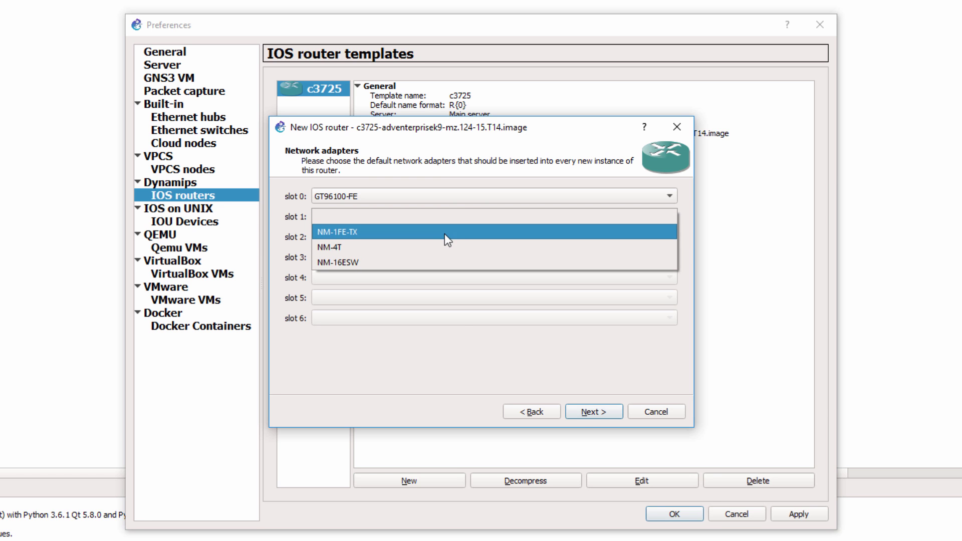
{"action": "left_click", "coordinate": [444, 234]}
{"action": "left_click", "coordinate": [438, 236]}
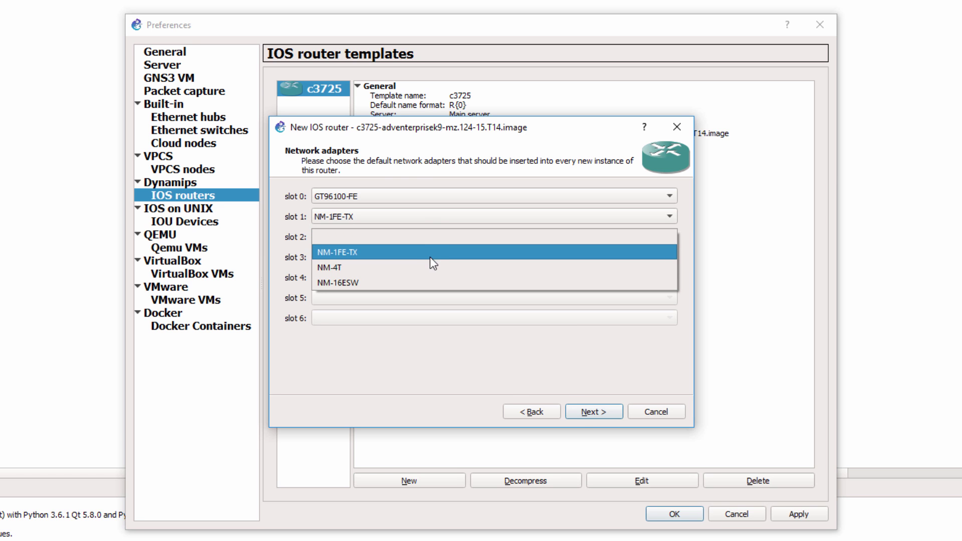
{"action": "left_click", "coordinate": [431, 267]}
{"action": "left_click", "coordinate": [594, 412]}
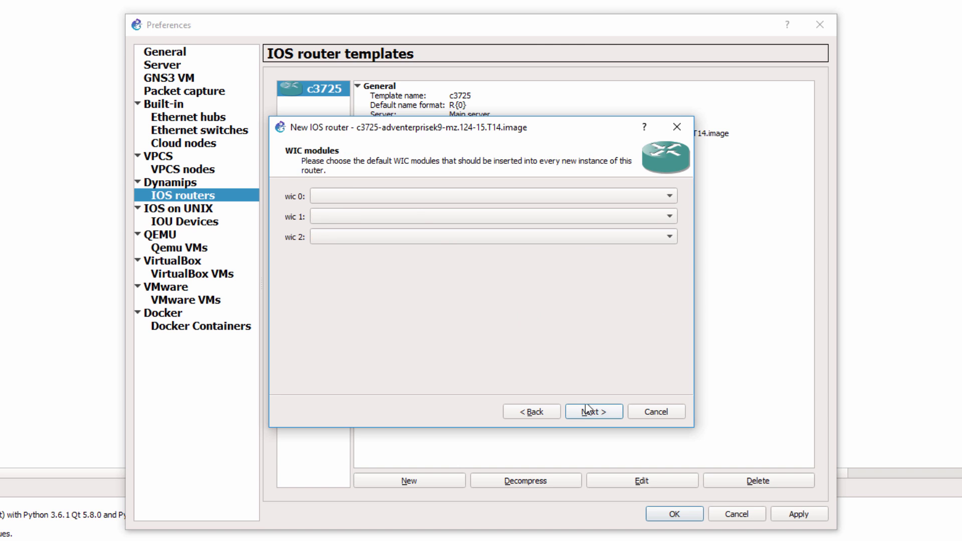
{"action": "left_click", "coordinate": [405, 198]}
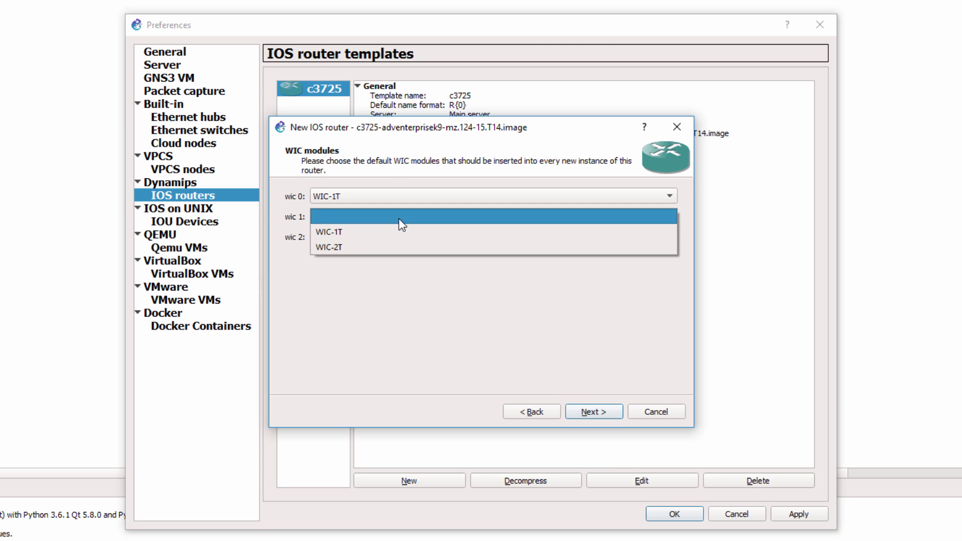
{"action": "left_click", "coordinate": [398, 231]}
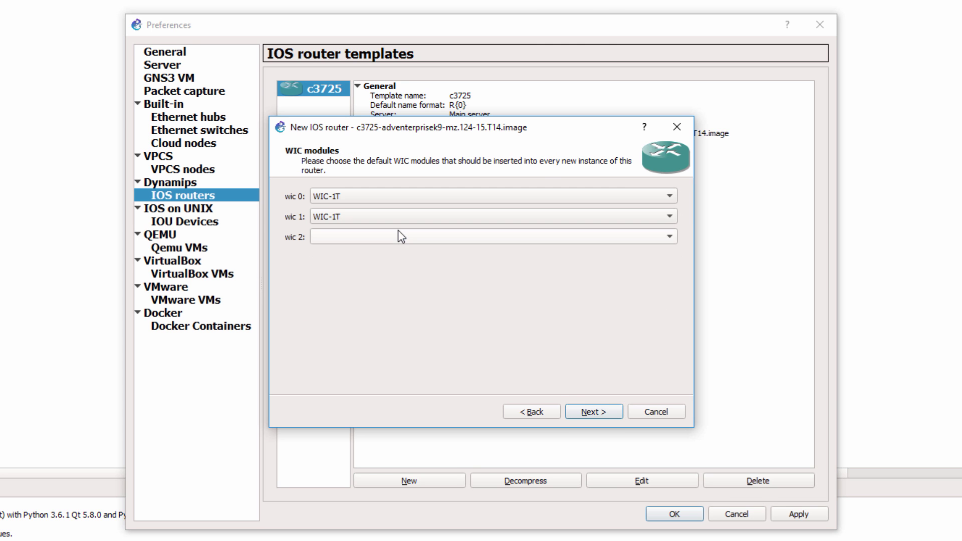
Keep the pre-filled Idle-PC value, finish the c3725-remote template and save preferences.
{"action": "left_click", "coordinate": [606, 415]}
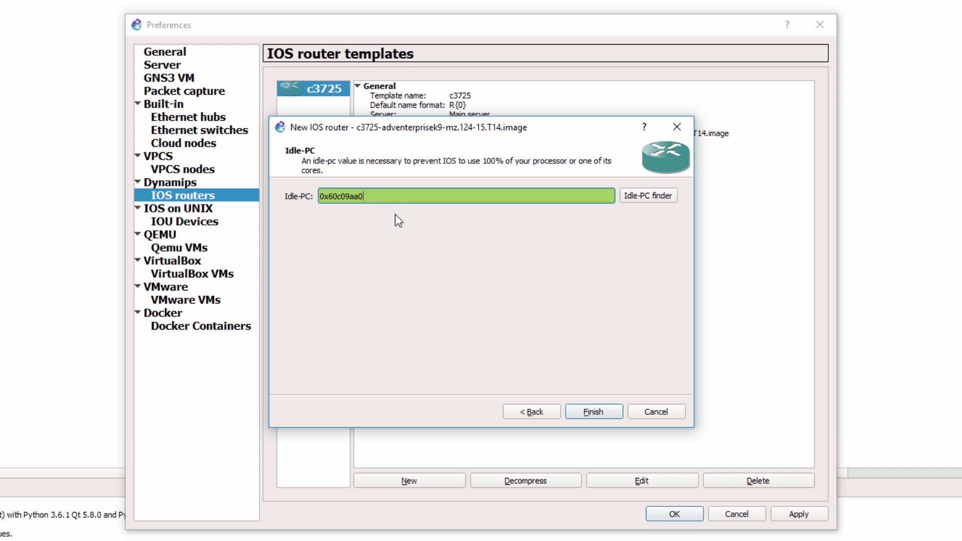
{"action": "left_click_drag", "start_coordinate": [382, 201], "coordinate": [316, 196]}
{"action": "left_click", "coordinate": [612, 416]}
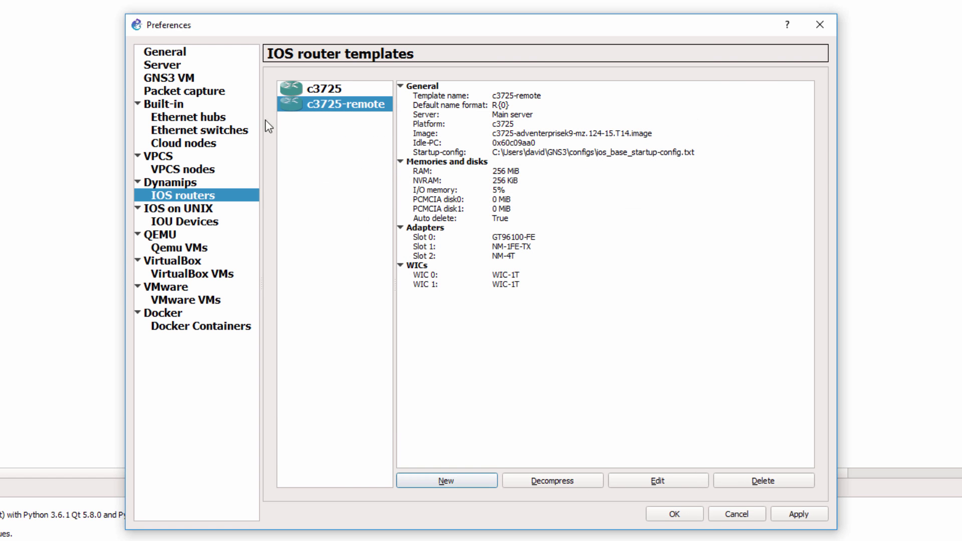
{"action": "left_click", "coordinate": [671, 515]}
Try placing a plain c3725 router and dismiss the node setup error.
{"action": "left_click", "coordinate": [13, 91]}
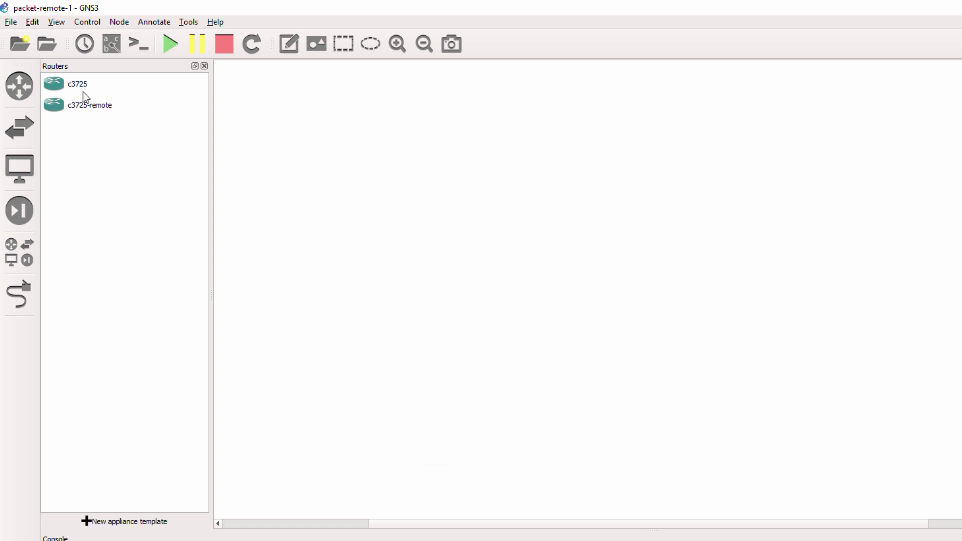
{"action": "left_click", "coordinate": [56, 86]}
{"action": "left_click_drag", "start_coordinate": [55, 86], "coordinate": [391, 122]}
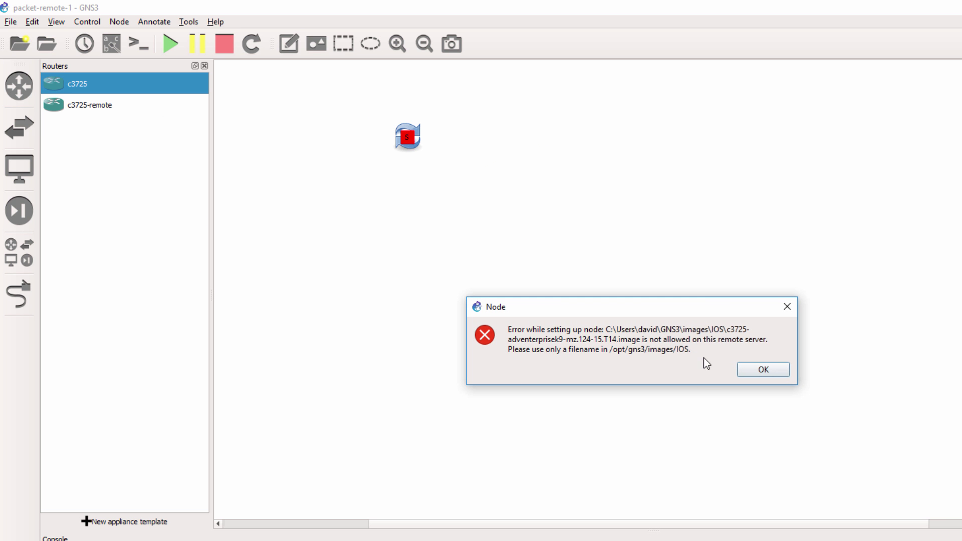
{"action": "left_click", "coordinate": [751, 369]}
Place two c3725-remote routers, R2 and R3, on the canvas.
{"action": "left_click", "coordinate": [95, 111]}
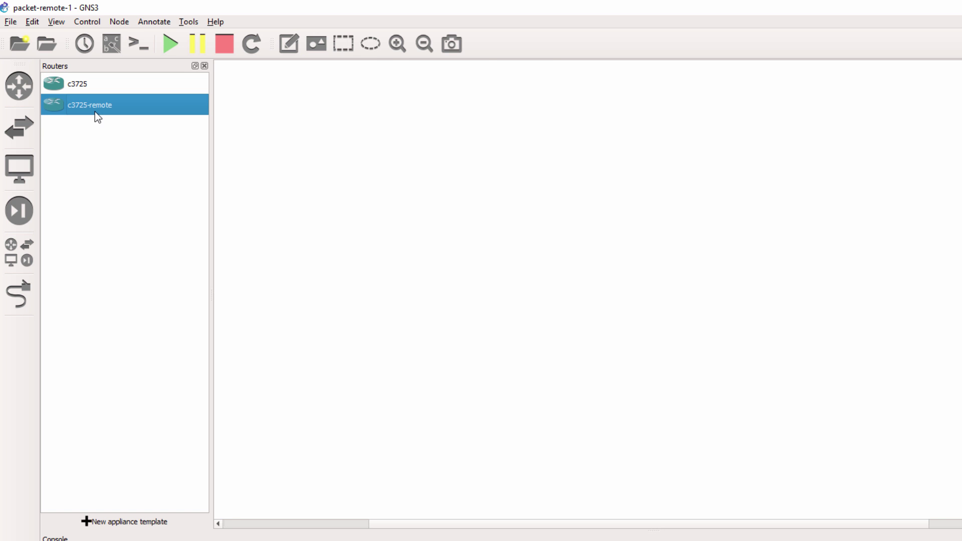
{"action": "left_click_drag", "start_coordinate": [94, 111], "coordinate": [532, 232]}
{"action": "left_click_drag", "start_coordinate": [440, 185], "coordinate": [438, 180]}
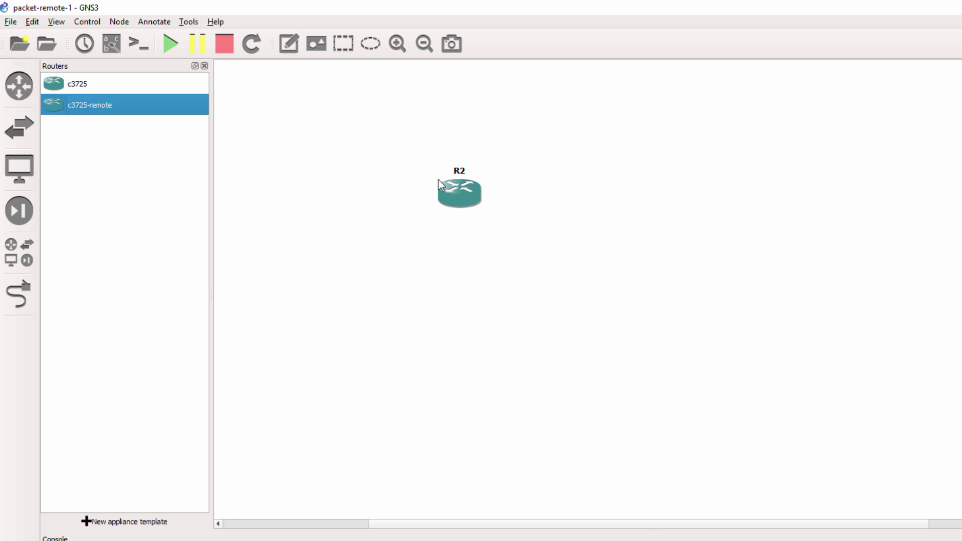
{"action": "left_click", "coordinate": [402, 44]}
{"action": "left_click_drag", "start_coordinate": [74, 113], "coordinate": [620, 143]}
Link R2's f0/0 to R3's f0/0.
{"action": "left_click", "coordinate": [18, 294]}
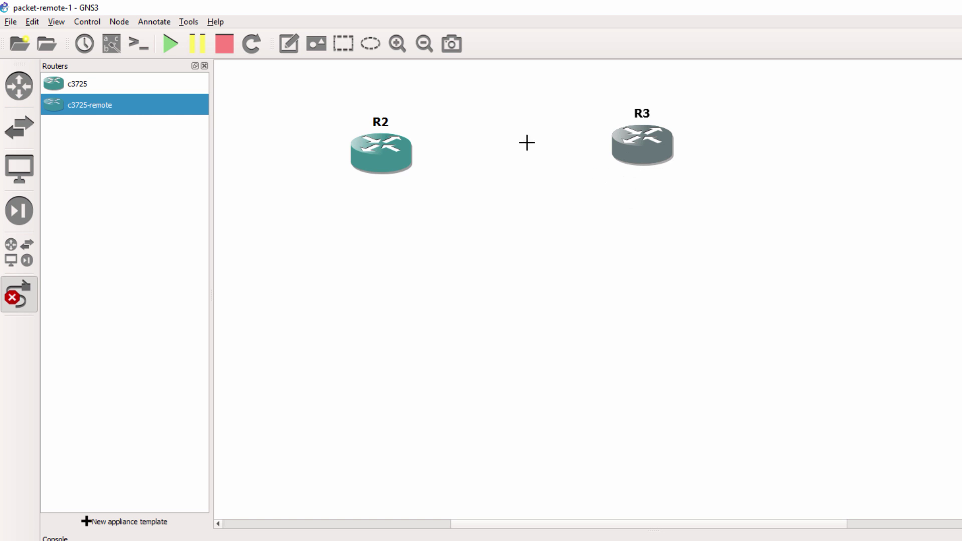
{"action": "left_click", "coordinate": [383, 164]}
{"action": "left_click", "coordinate": [418, 183]}
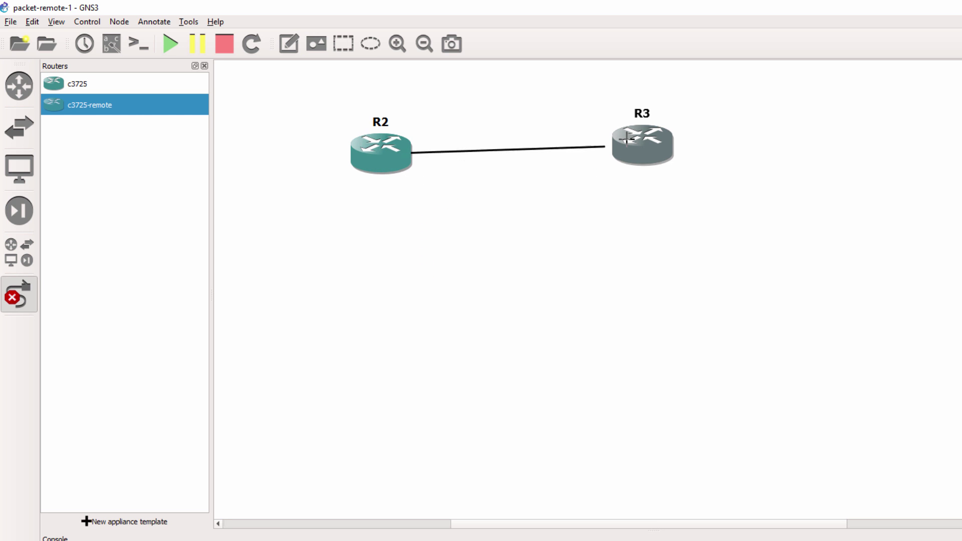
{"action": "left_click", "coordinate": [645, 140]}
{"action": "left_click", "coordinate": [647, 144]}
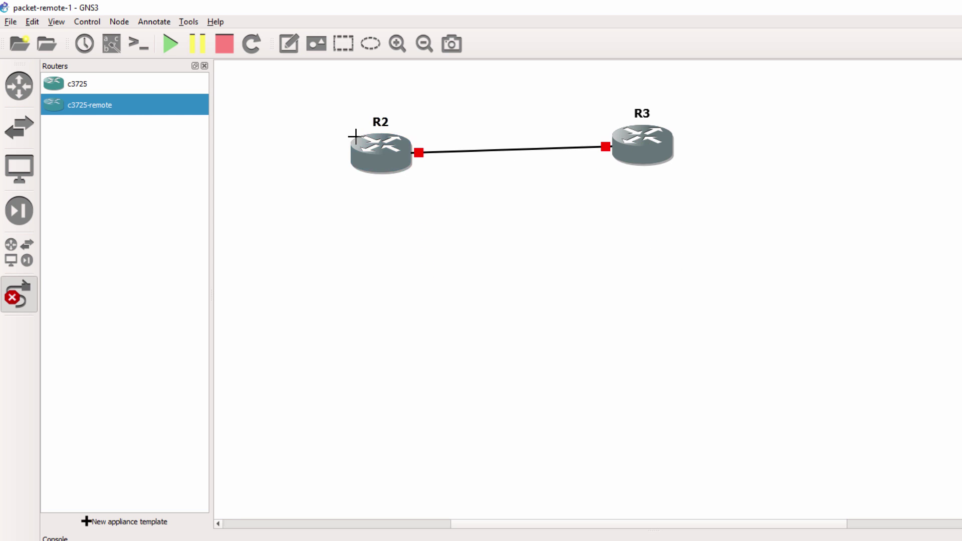
{"action": "left_click", "coordinate": [204, 66]}
{"action": "key", "text": "Escape"}
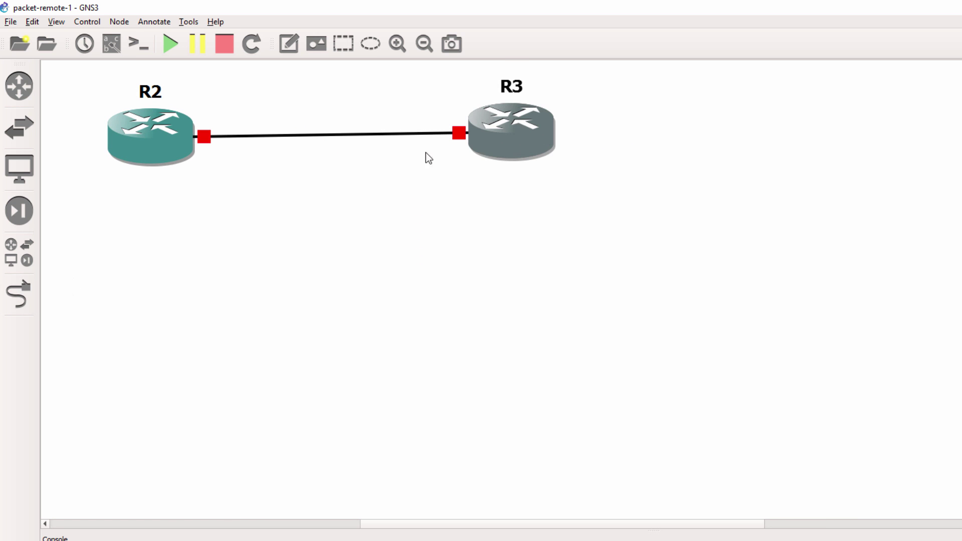
Nudge R3 left, show interface labels, and move R3's f0/0 label to its left.
{"action": "left_click_drag", "start_coordinate": [476, 154], "coordinate": [465, 157]}
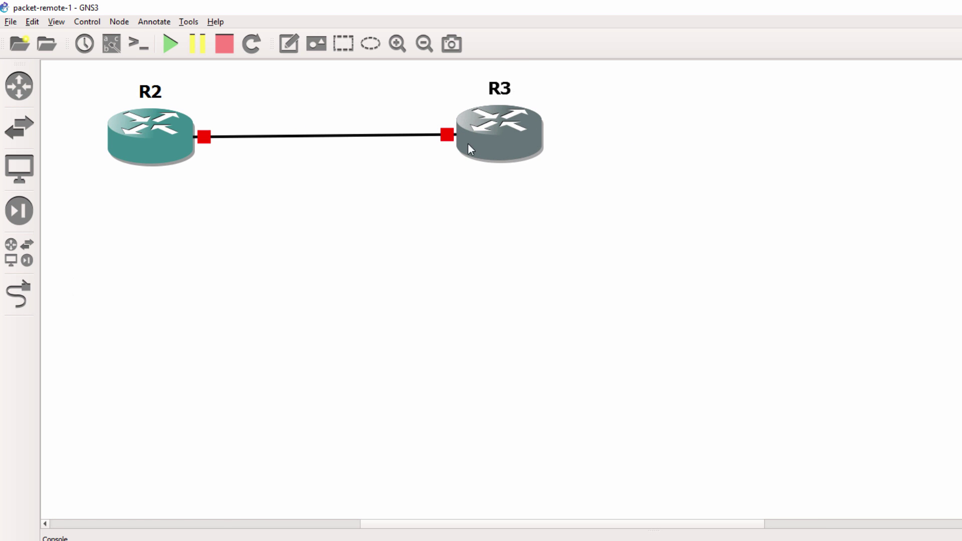
{"action": "left_click", "coordinate": [115, 49]}
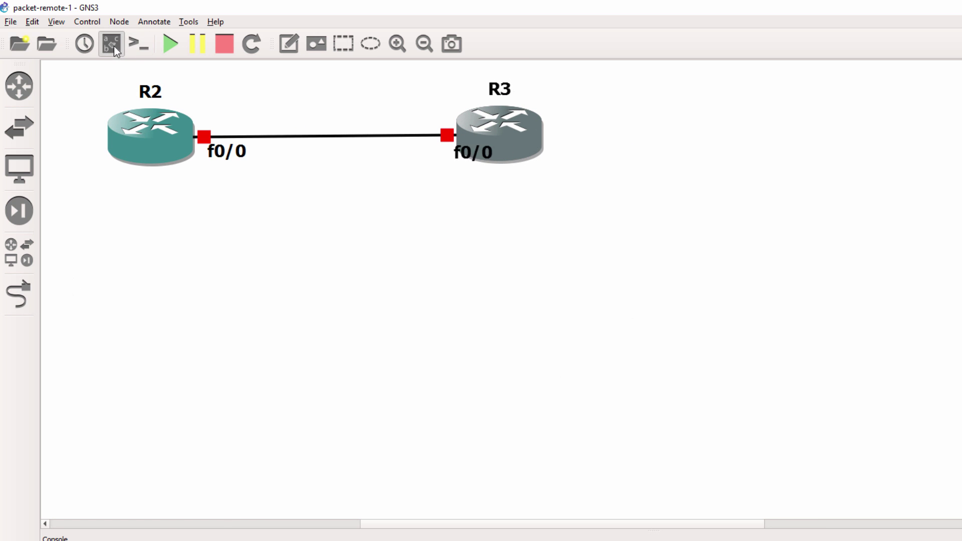
{"action": "left_click_drag", "start_coordinate": [481, 153], "coordinate": [418, 172]}
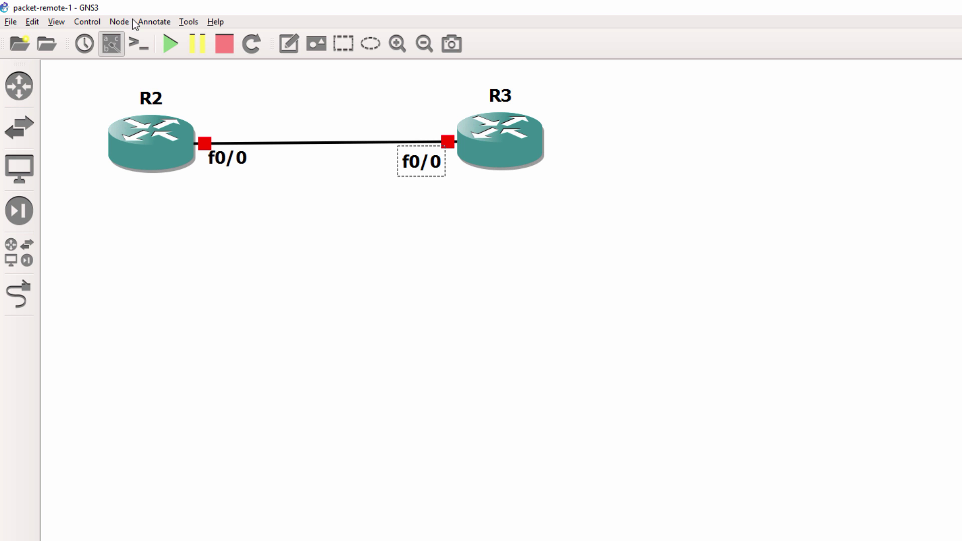
Start all routers, open both consoles, and place R3 lower right and R2 below the topology.
{"action": "left_click", "coordinate": [168, 41]}
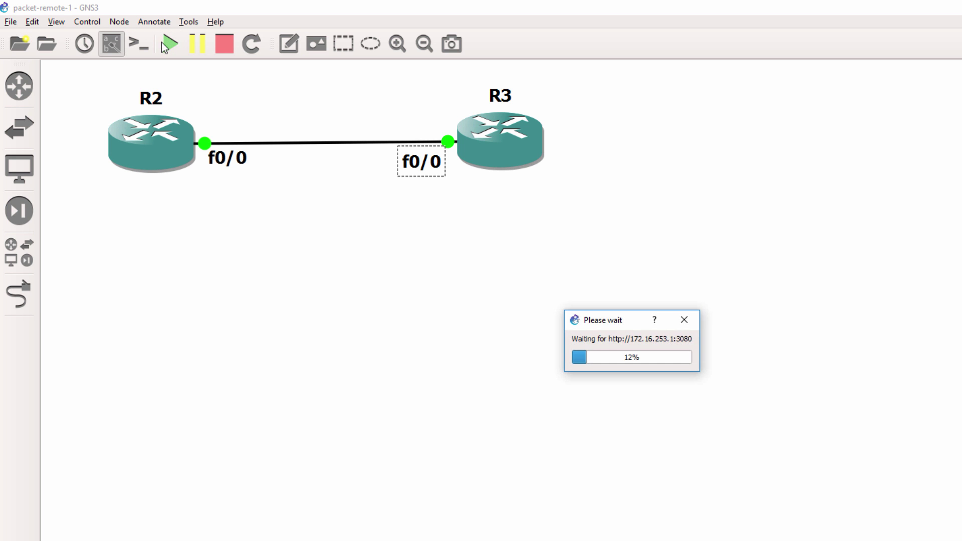
{"action": "left_click", "coordinate": [136, 45]}
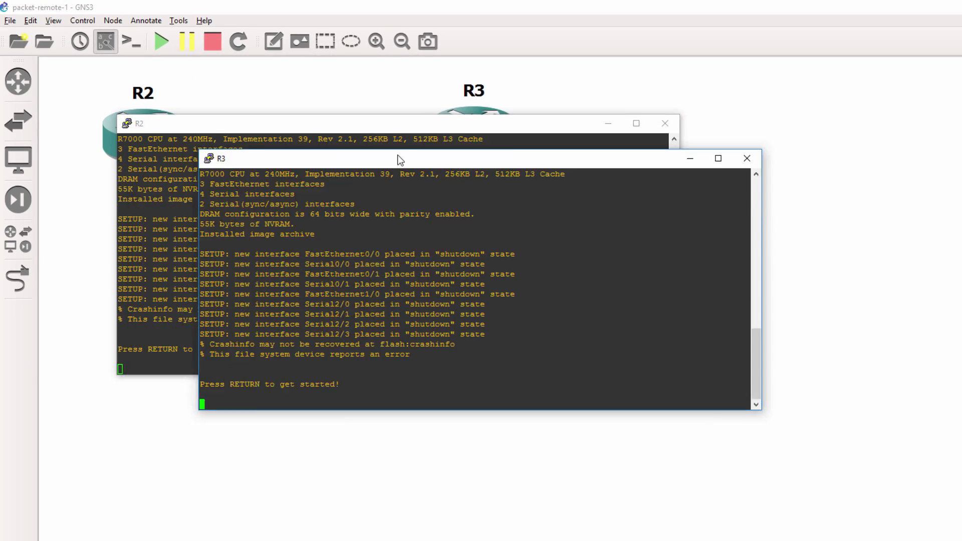
{"action": "left_click_drag", "start_coordinate": [398, 159], "coordinate": [657, 314]}
{"action": "left_click_drag", "start_coordinate": [379, 125], "coordinate": [340, 248]}
Change R2's console font to bold size 20 and apply it.
{"action": "right_click", "coordinate": [341, 248]}
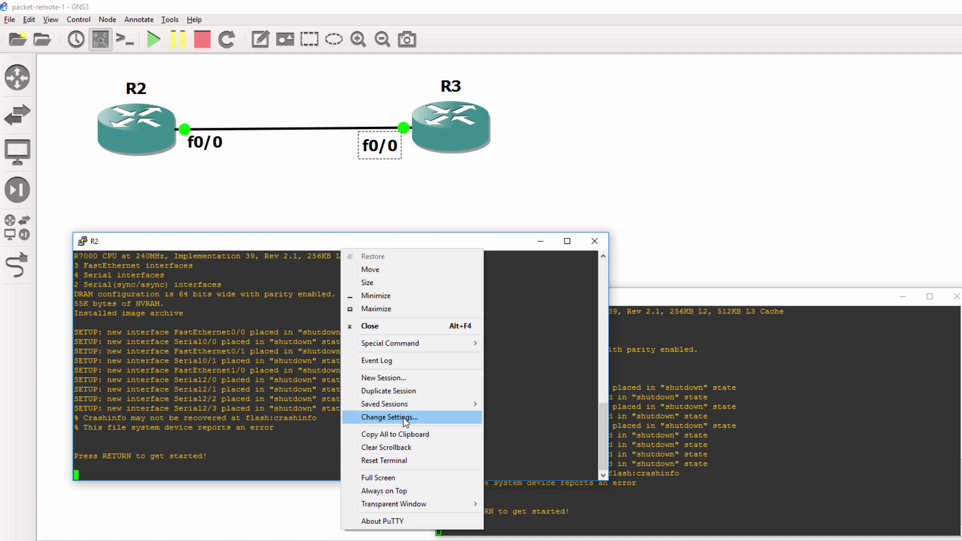
{"action": "left_click", "coordinate": [395, 418]}
{"action": "left_click", "coordinate": [482, 291]}
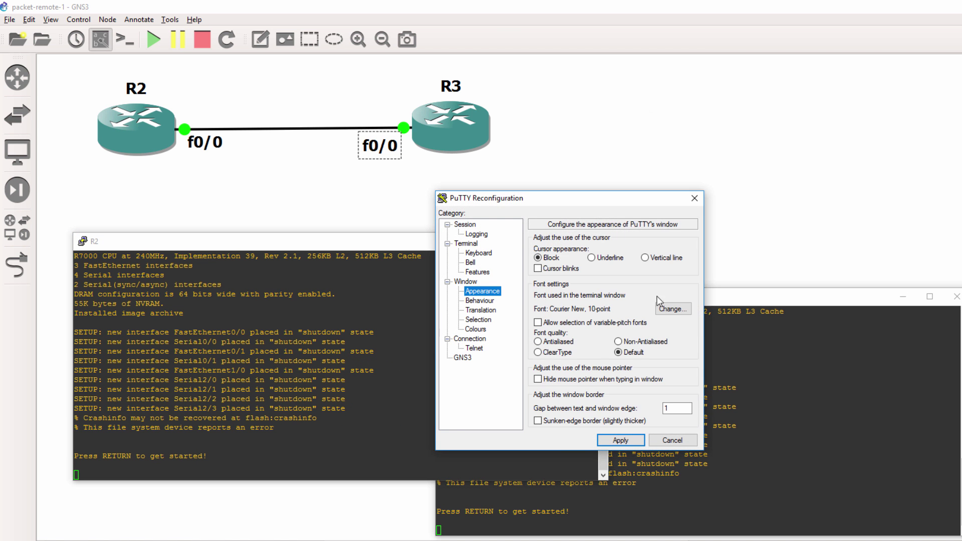
{"action": "left_click", "coordinate": [667, 303]}
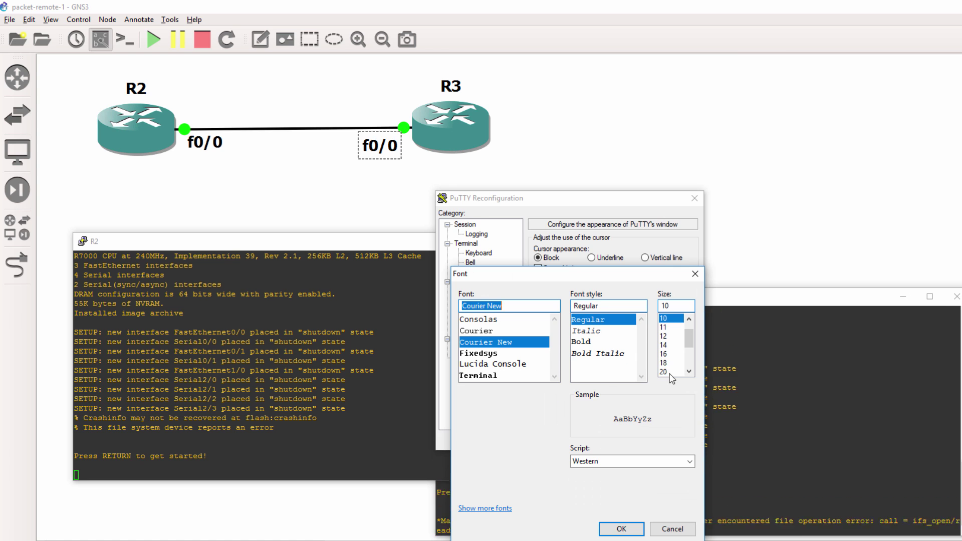
{"action": "left_click", "coordinate": [663, 372]}
{"action": "left_click", "coordinate": [606, 342]}
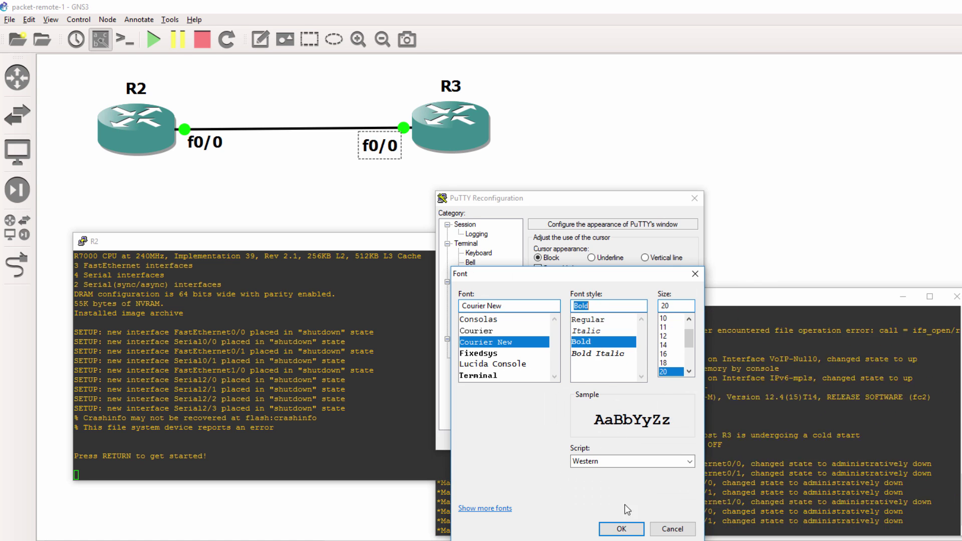
{"action": "key", "text": "Return"}
{"action": "left_click", "coordinate": [620, 441]}
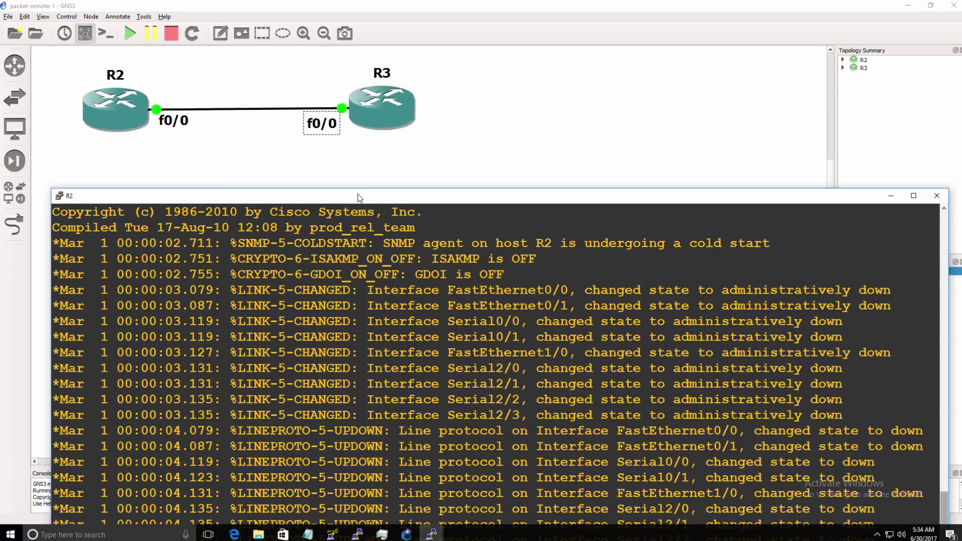
Reposition R2's console to reveal the topology and bring R3's console to the front.
{"action": "left_click_drag", "start_coordinate": [359, 197], "coordinate": [327, 72]}
{"action": "left_click_drag", "start_coordinate": [409, 70], "coordinate": [411, 150]}
{"action": "left_click", "coordinate": [429, 531]}
{"action": "left_click", "coordinate": [459, 498]}
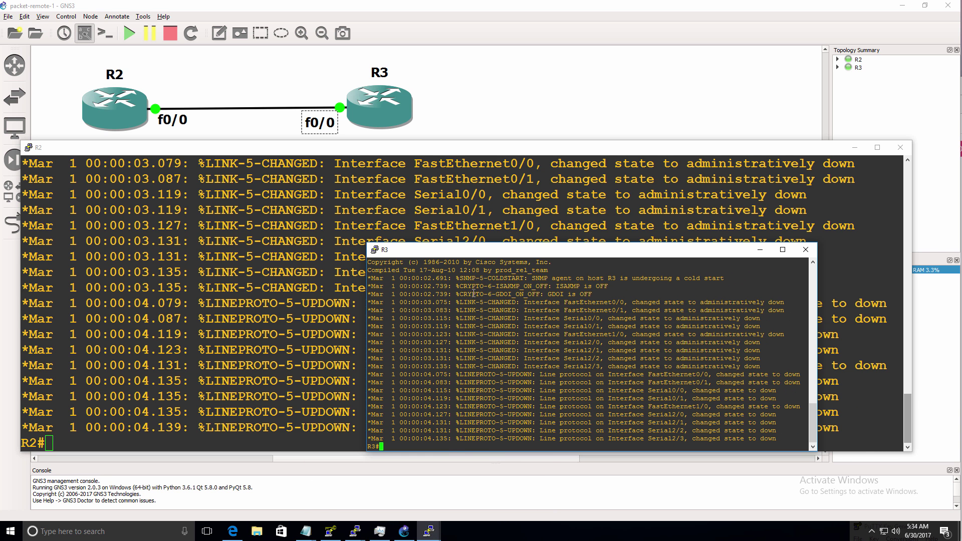
Set R3's console font to bold 20-point Courier New, apply it, and move the window up-left.
{"action": "right_click", "coordinate": [482, 250]}
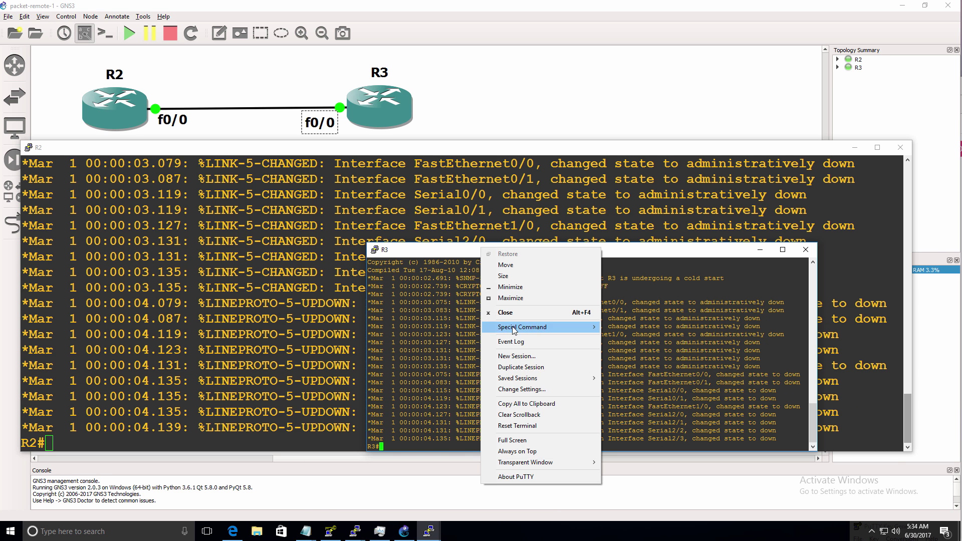
{"action": "left_click", "coordinate": [520, 390]}
{"action": "left_click", "coordinate": [417, 245]}
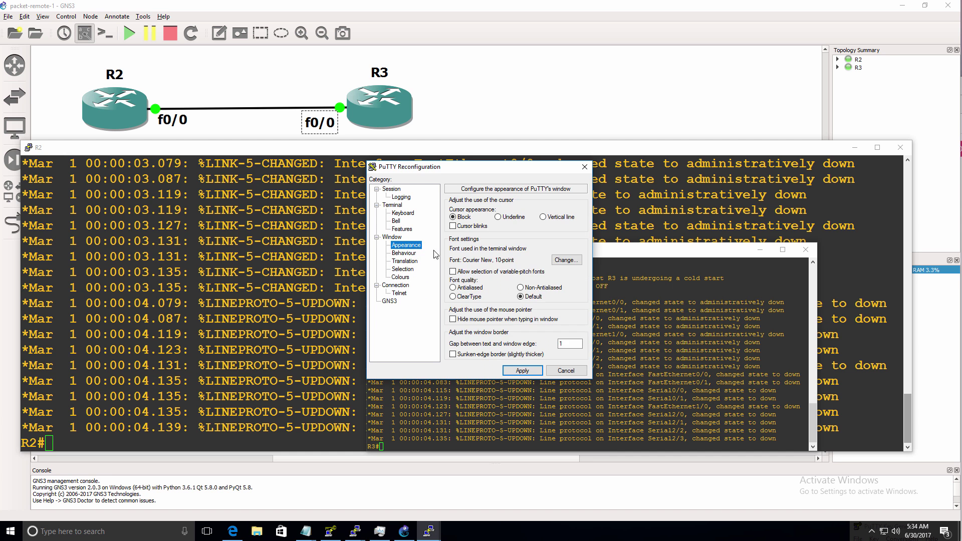
{"action": "left_click", "coordinate": [566, 260]}
{"action": "left_click", "coordinate": [558, 312]}
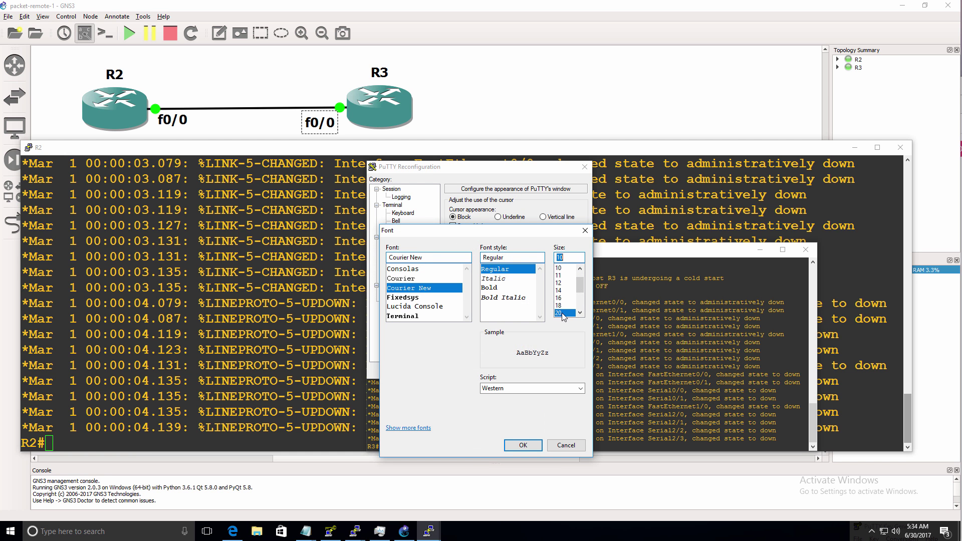
{"action": "left_click", "coordinate": [488, 287]}
{"action": "left_click", "coordinate": [523, 443]}
{"action": "left_click", "coordinate": [531, 370]}
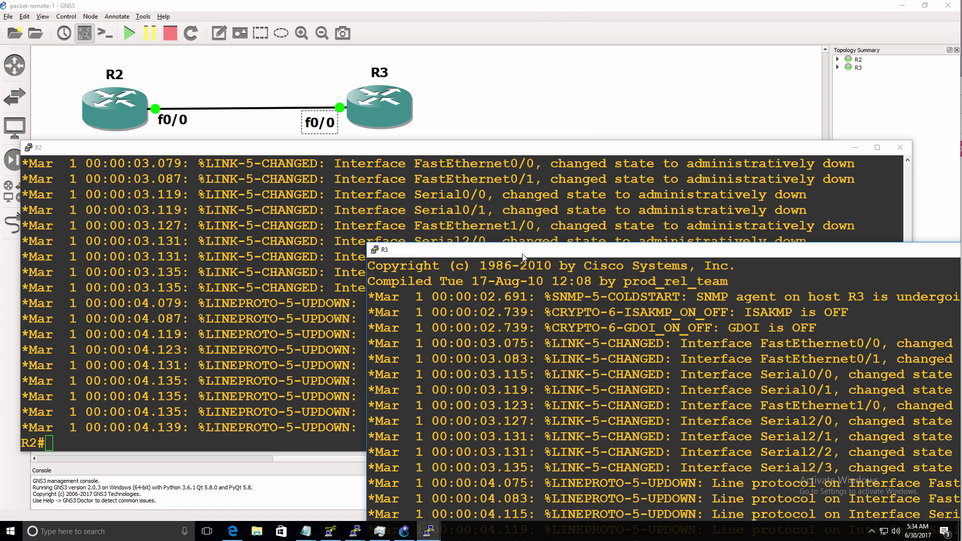
{"action": "left_click_drag", "start_coordinate": [523, 257], "coordinate": [333, 221]}
On R2, enable f0/0 and address it 10.1.1.1 255.255.255.0.
{"action": "left_click", "coordinate": [229, 197]}
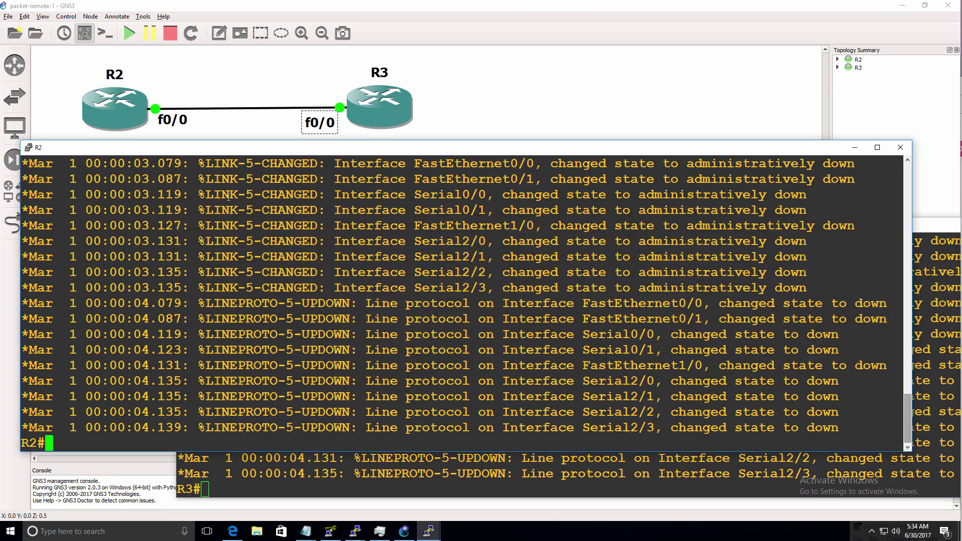
{"action": "type", "text": "conf t"}
{"action": "key", "text": "Return"}
{"action": "type", "text": "int f0/0"}
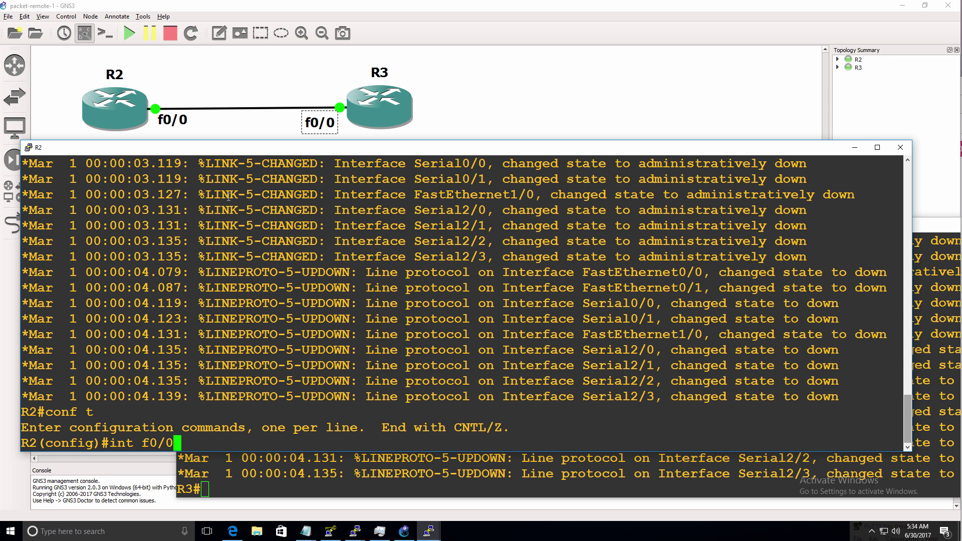
{"action": "key", "text": "Return"}
{"action": "type", "text": "no shut"}
{"action": "key", "text": "Return"}
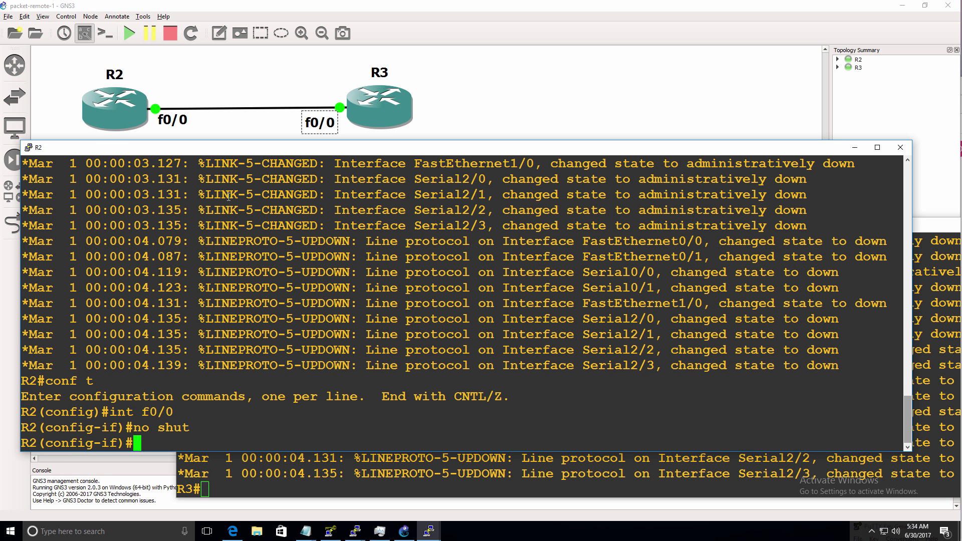
{"action": "type", "text": "ip add"}
{"action": "key", "text": "Tab"}
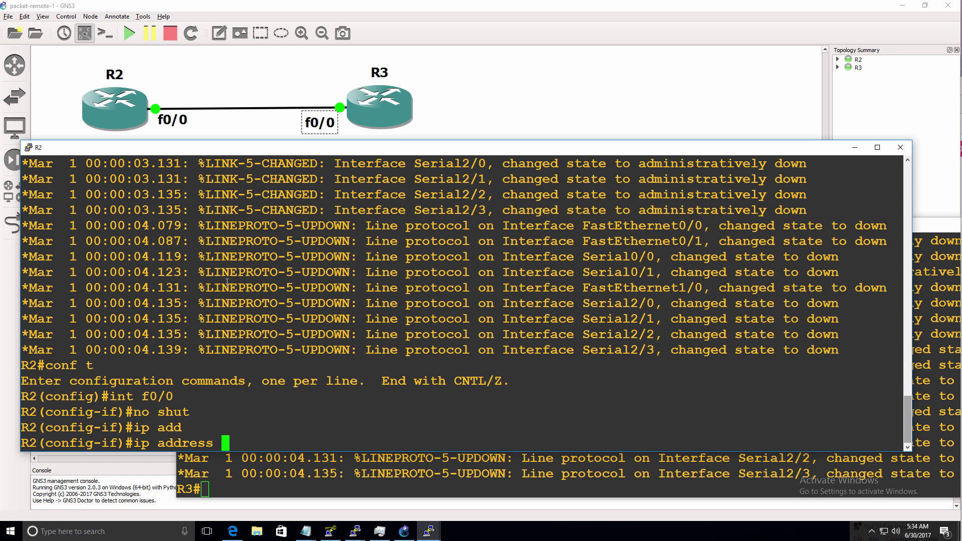
{"action": "type", "text": "10.1.1.1 255.255.255.0"}
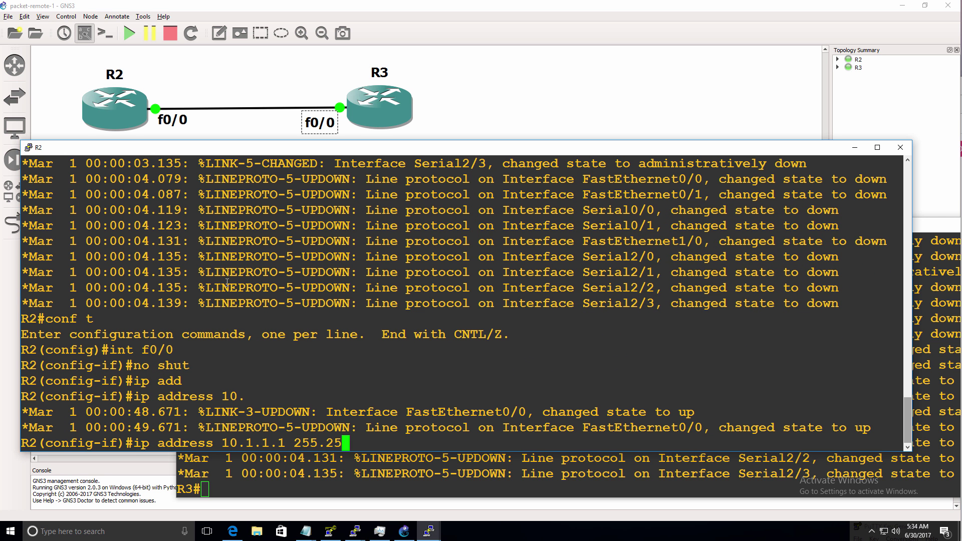
{"action": "key", "text": "Return"}
Give R2's loopback 0 the address 1.1.1.1 255.255.255.255, correcting a typo.
{"action": "type", "text": "int loop 0"}
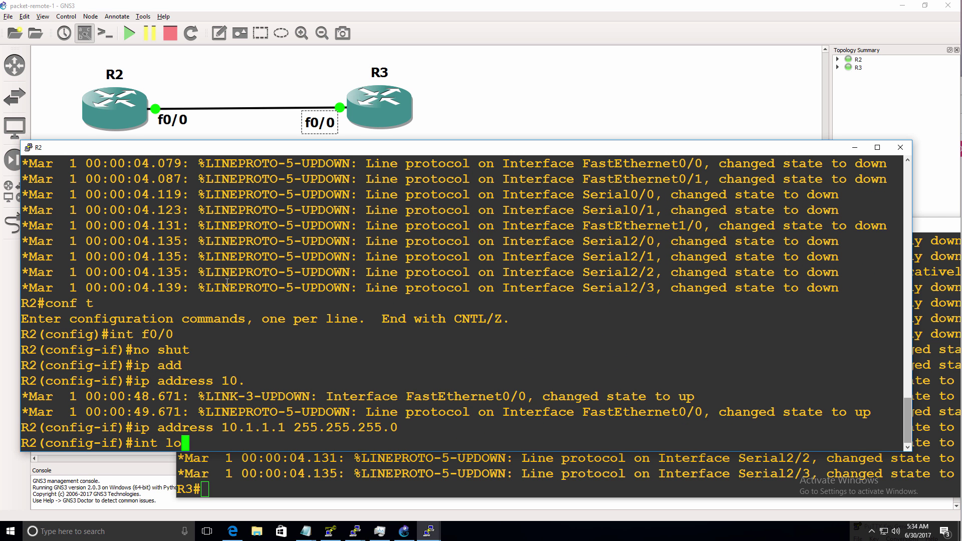
{"action": "key", "text": "Return"}
{"action": "type", "text": "ip add"}
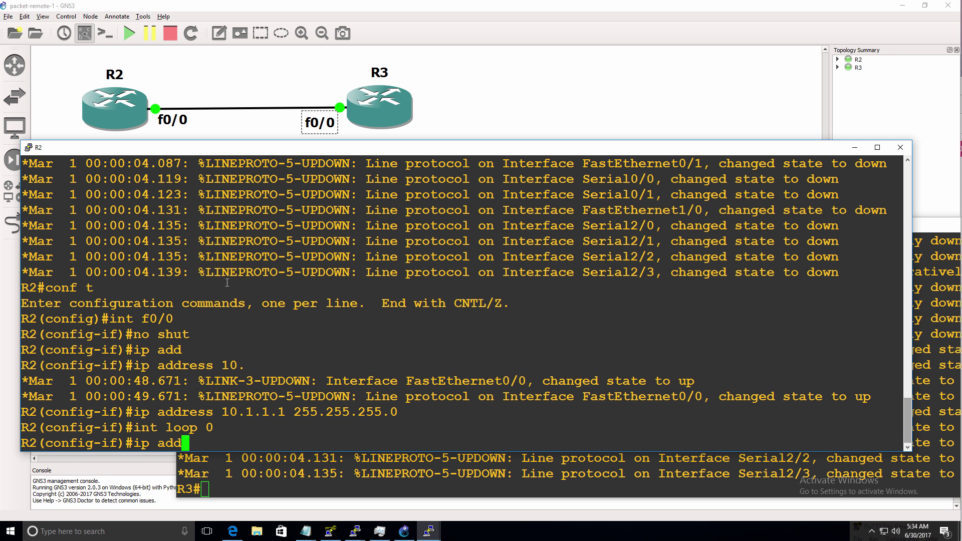
{"action": "key", "text": "Tab"}
{"action": "type", "text": "1.1.1.1.1 25"}
{"action": "key", "text": "Return"}
{"action": "key", "text": "Up"}
{"action": "key", "text": "BackSpace"}
{"action": "key", "text": "BackSpace"}
{"action": "key", "text": "BackSpace"}
{"action": "key", "text": "BackSpace"}
{"action": "key", "text": "BackSpace"}
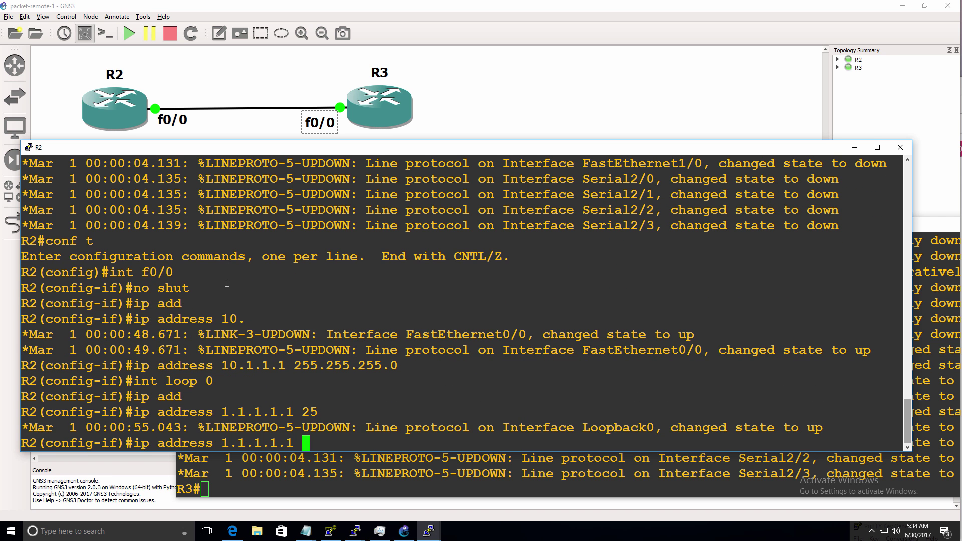
{"action": "type", "text": "255.255.255.255"}
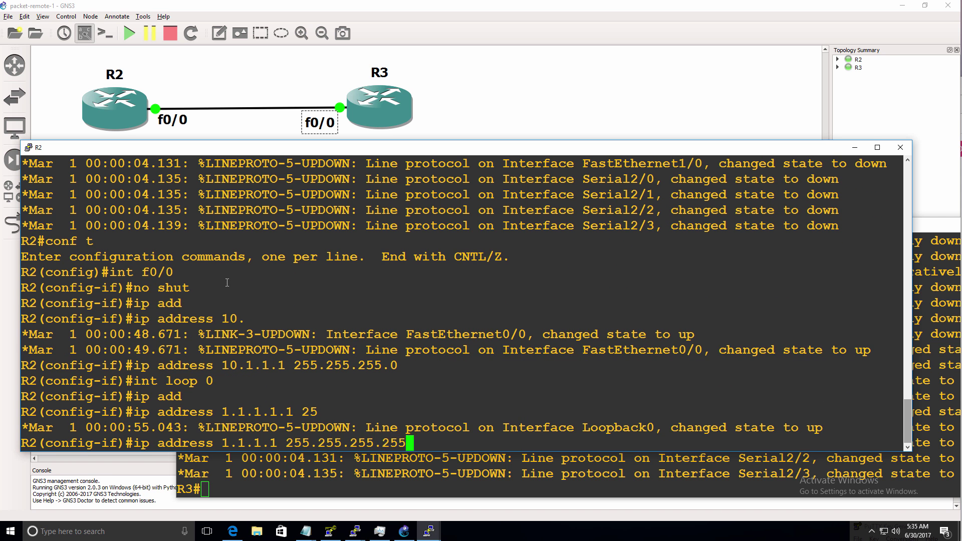
{"action": "key", "text": "Return"}
Run EIGRP 100 on R2 with network 0.0.0.0 and exit configuration mode.
{"action": "type", "text": "router eigrp 100"}
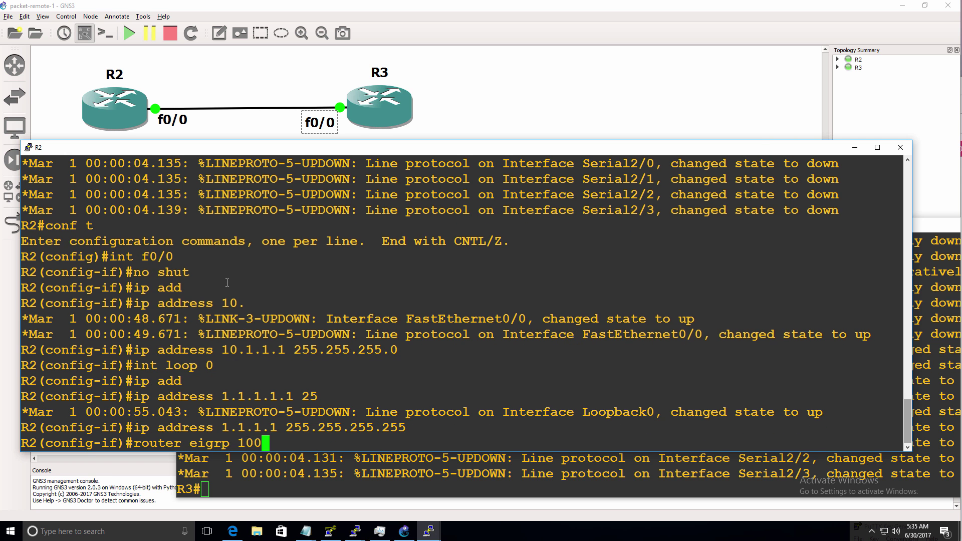
{"action": "key", "text": "Return"}
{"action": "type", "text": "net"}
{"action": "key", "text": "Tab"}
{"action": "type", "text": "0.0.0.0"}
{"action": "key", "text": "Return"}
{"action": "type", "text": "end"}
{"action": "key", "text": "Return"}
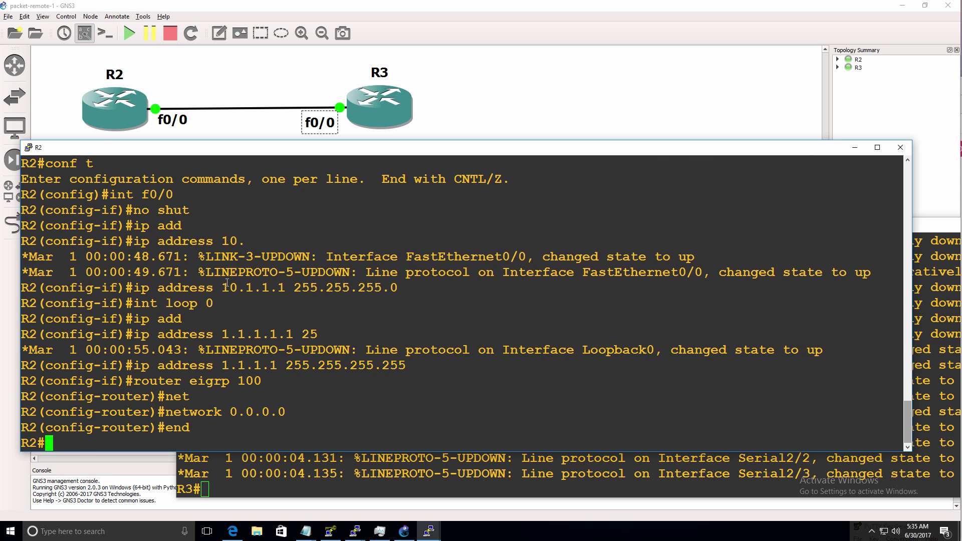
Verify R2's interfaces with 'sh ip int brief', highlighting 10.1.1.1 and 1.1.1.1, then switch to R3.
{"action": "key", "text": "Return"}
{"action": "type", "text": "sh ip "}
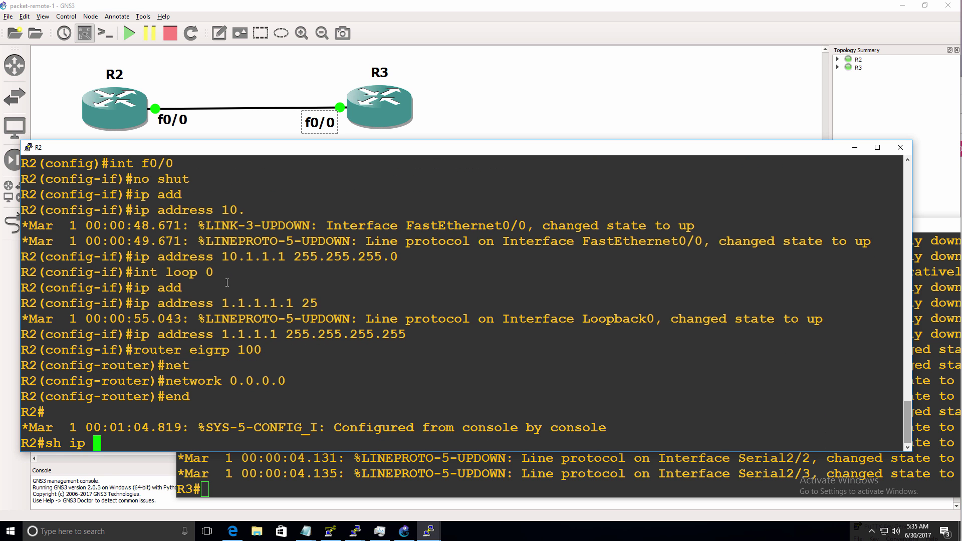
{"action": "type", "text": "int brief"}
{"action": "key", "text": "Return"}
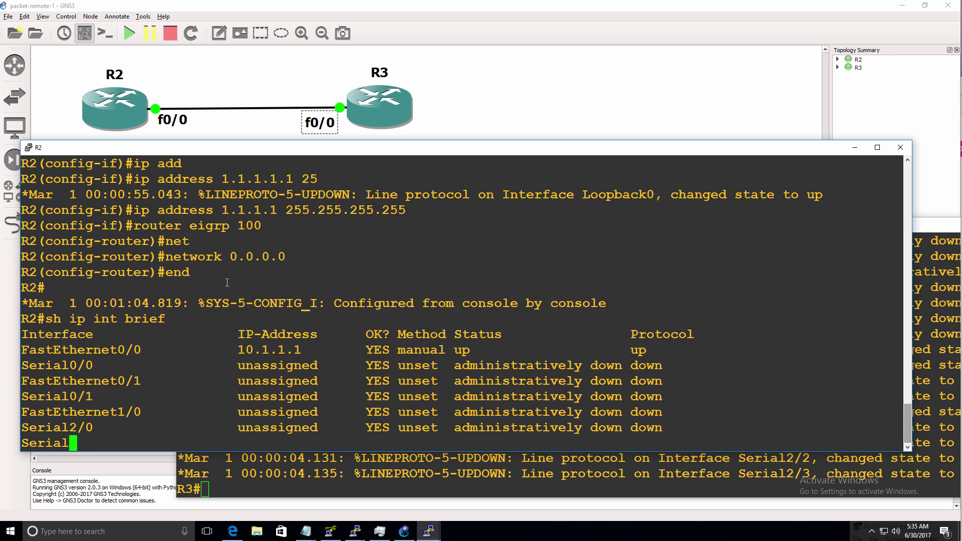
{"action": "left_click_drag", "start_coordinate": [231, 289], "coordinate": [309, 289]}
{"action": "left_click_drag", "start_coordinate": [231, 431], "coordinate": [309, 432]}
{"action": "left_click", "coordinate": [360, 480]}
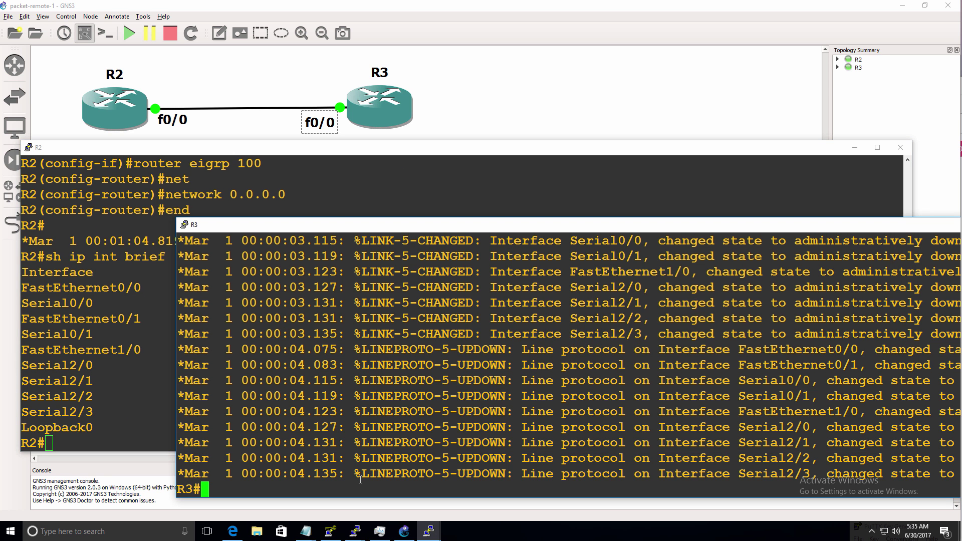
On R3, enable f0/0 as 10.1.1.2 255.255.255.0 and ping R2 at 10.1.1.1.
{"action": "type", "text": "conf t"}
{"action": "key", "text": "Return"}
{"action": "type", "text": "int f0"}
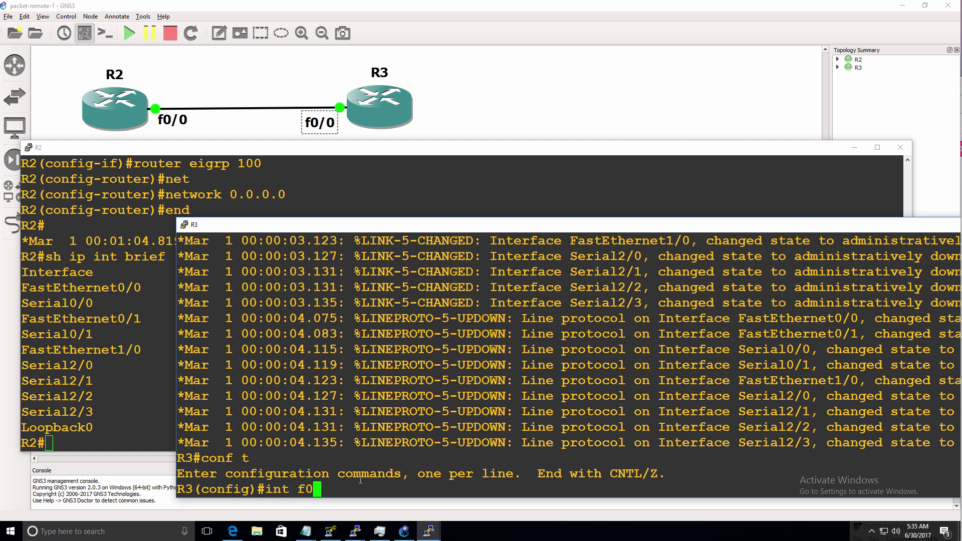
{"action": "type", "text": "/0"}
{"action": "key", "text": "Return"}
{"action": "type", "text": "no shut"}
{"action": "key", "text": "Return"}
{"action": "type", "text": "ig-if)#"}
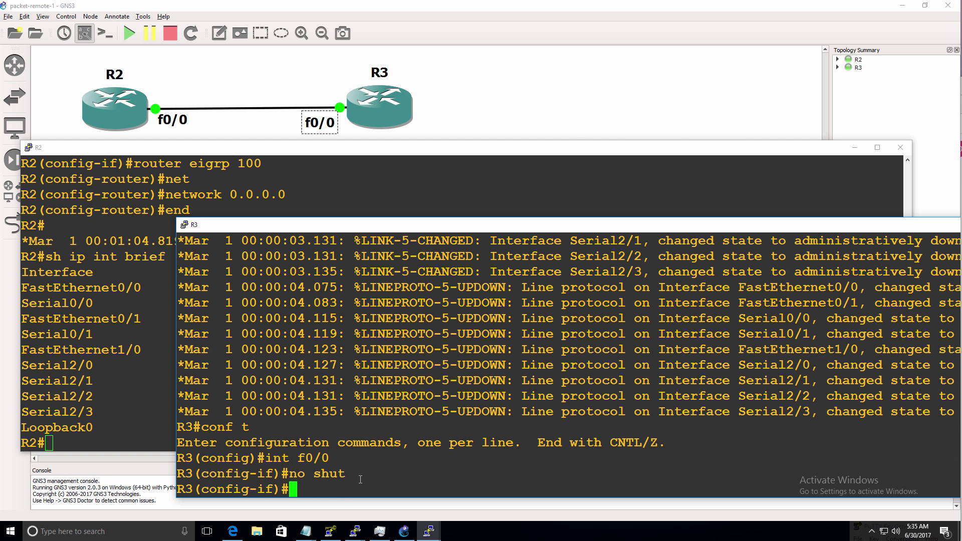
{"action": "type", "text": "p add"}
{"action": "key", "text": "Tab"}
{"action": "type", "text": "10.1.11."}
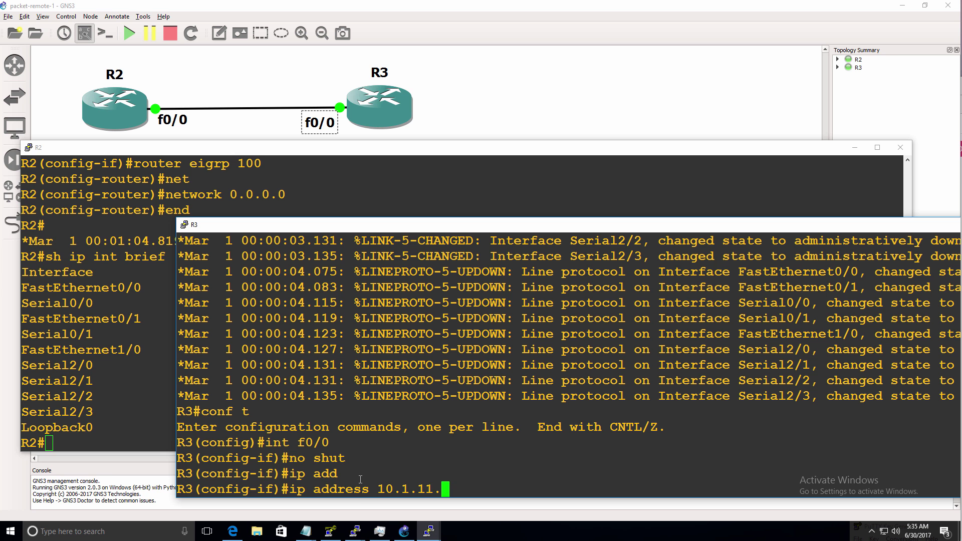
{"action": "key", "text": "BackSpace"}
{"action": "key", "text": "BackSpace"}
{"action": "type", "text": ".2 255.255.255."}
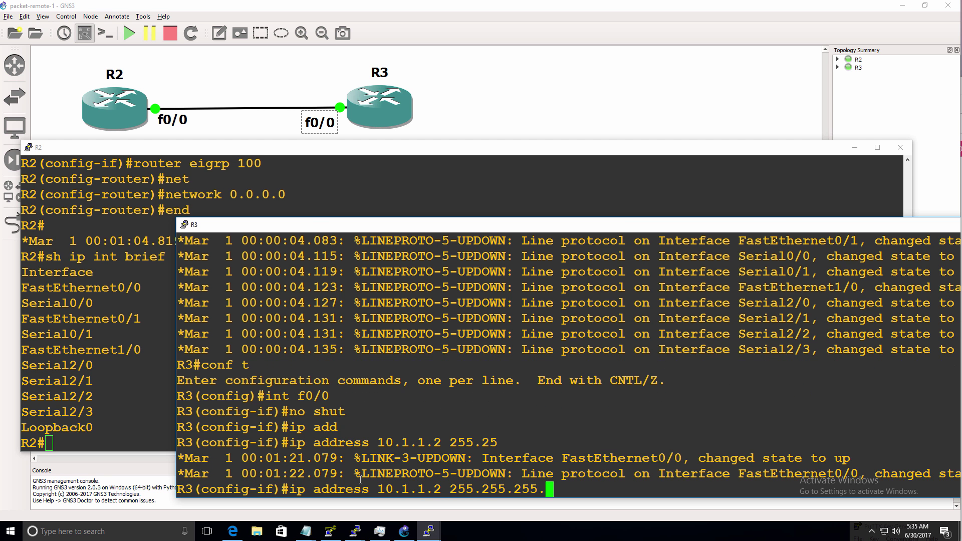
{"action": "type", "text": "0"}
{"action": "key", "text": "Return"}
{"action": "type", "text": "do pi"}
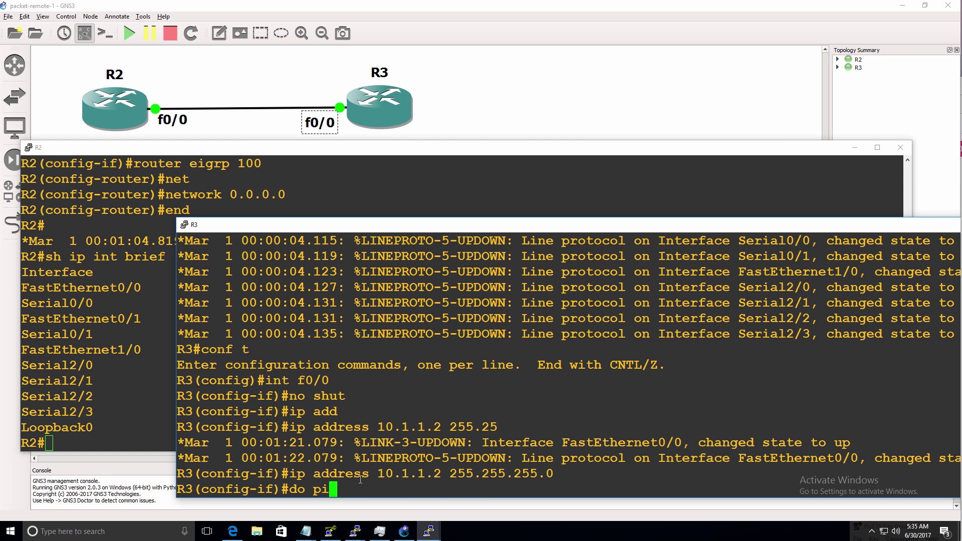
{"action": "type", "text": "ng 10.1.1.1"}
{"action": "key", "text": "Return"}
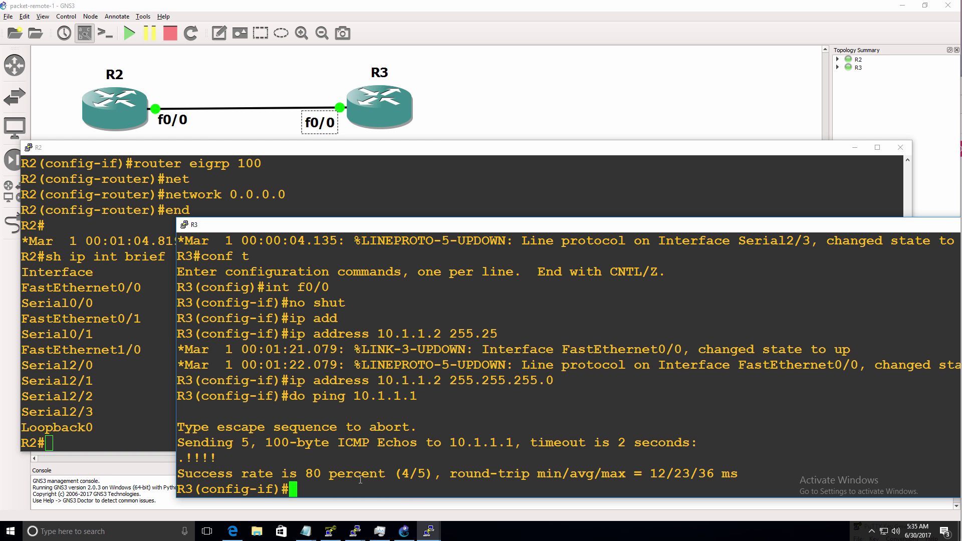
Set R3's loopback 0 to 2.2.2.2 255.255.255.255.
{"action": "type", "text": "int loop 0"}
{"action": "key", "text": "Return"}
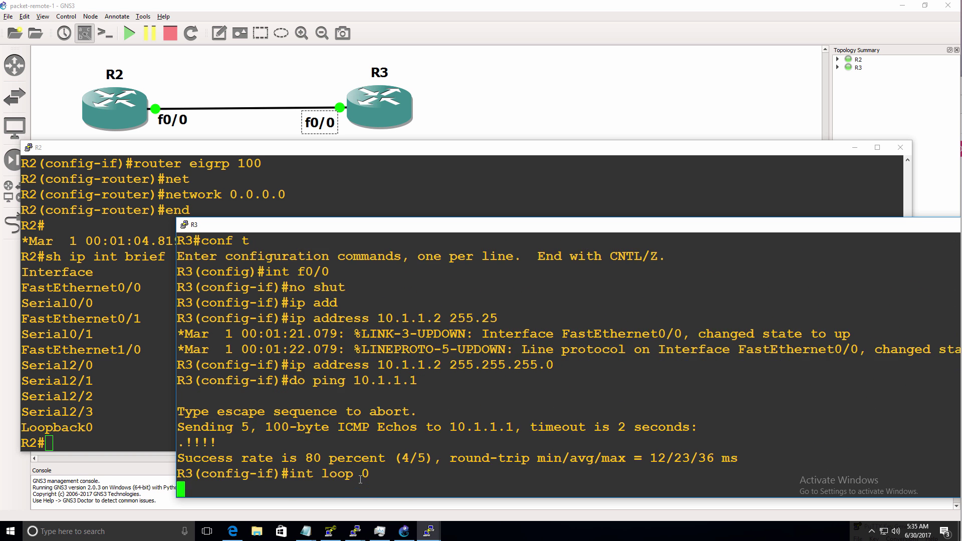
{"action": "type", "text": "ip ad"}
{"action": "key", "text": "Tab"}
{"action": "type", "text": "d"}
{"action": "key", "text": "Tab"}
{"action": "type", "text": "2"}
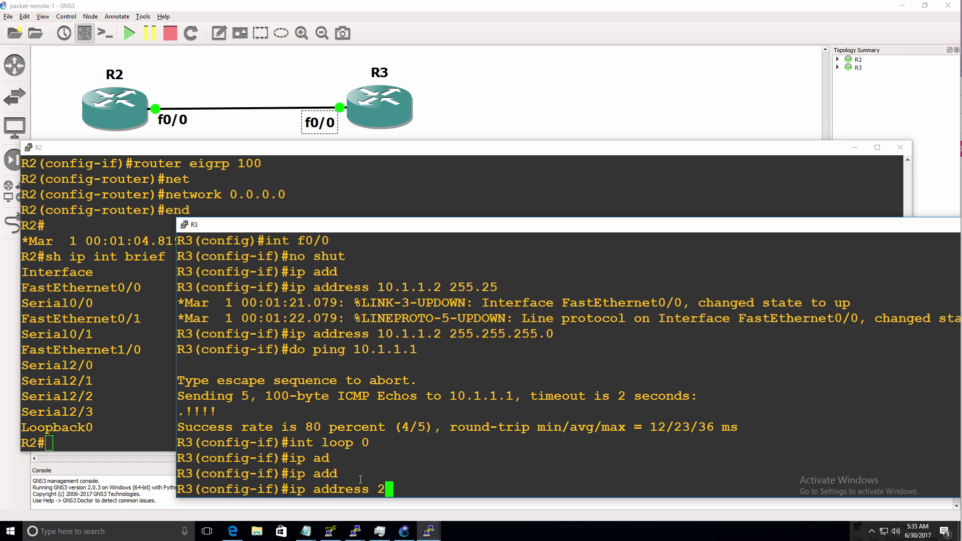
{"action": "type", "text": ".2.2.2 255.255"}
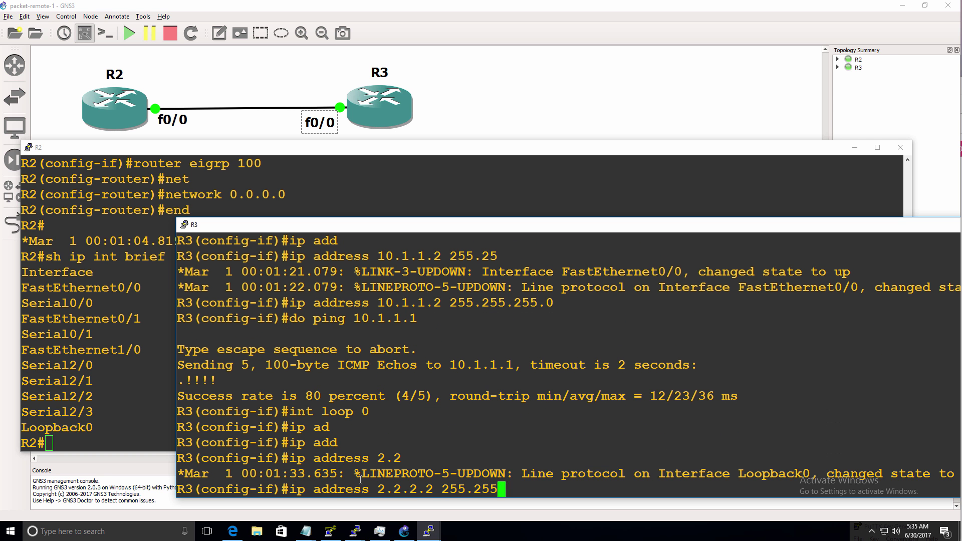
{"action": "type", "text": ".255.255"}
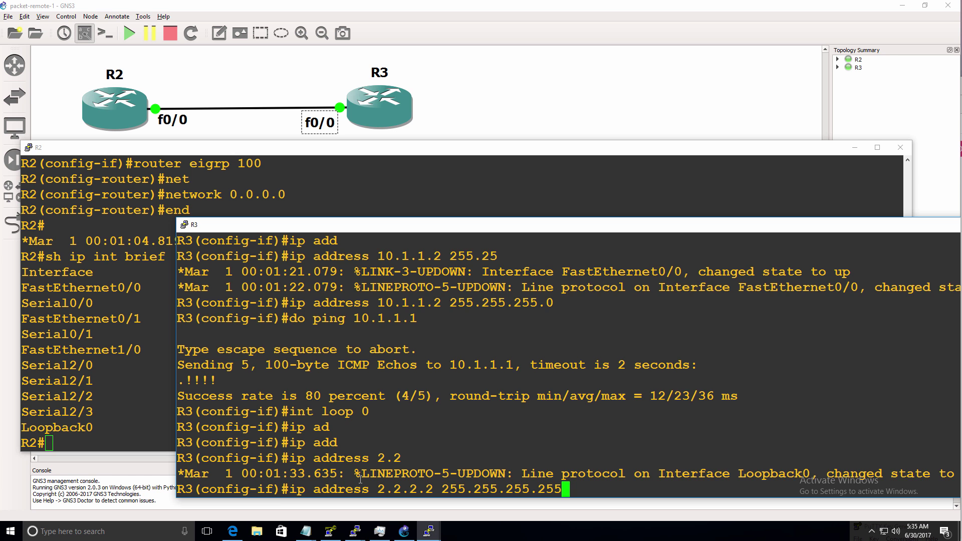
{"action": "key", "text": "Return"}
Configure EIGRP 100 on R3 with network 0.0.0.0, then end.
{"action": "type", "text": "router eigrp 100"}
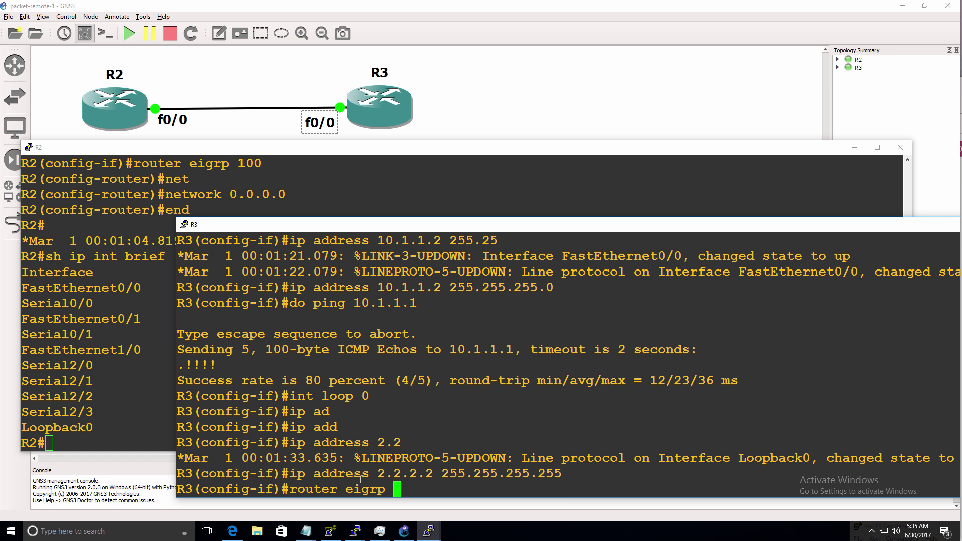
{"action": "key", "text": "Return"}
{"action": "type", "text": "net"}
{"action": "key", "text": "Tab"}
{"action": "type", "text": "0.0.0.0"}
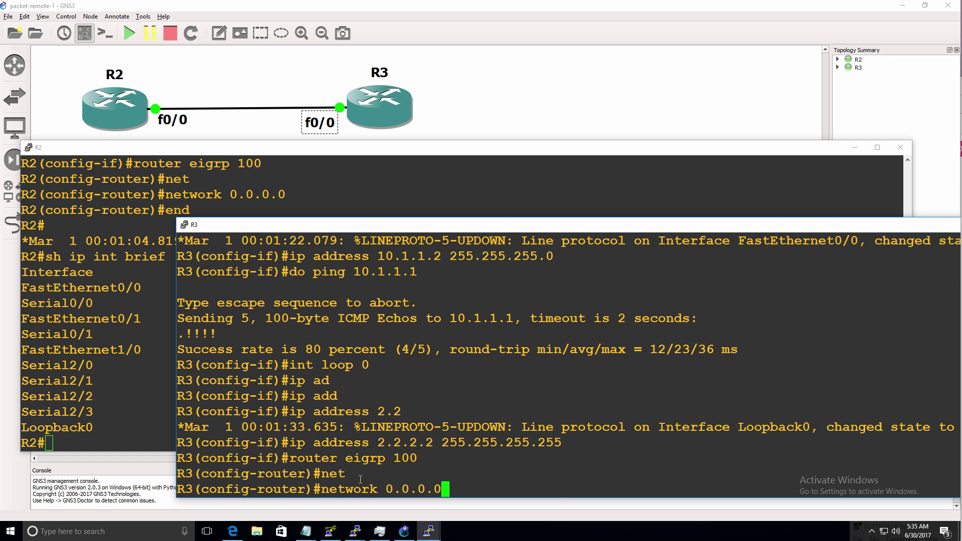
{"action": "key", "text": "Return"}
{"action": "type", "text": "end"}
{"action": "key", "text": "Return"}
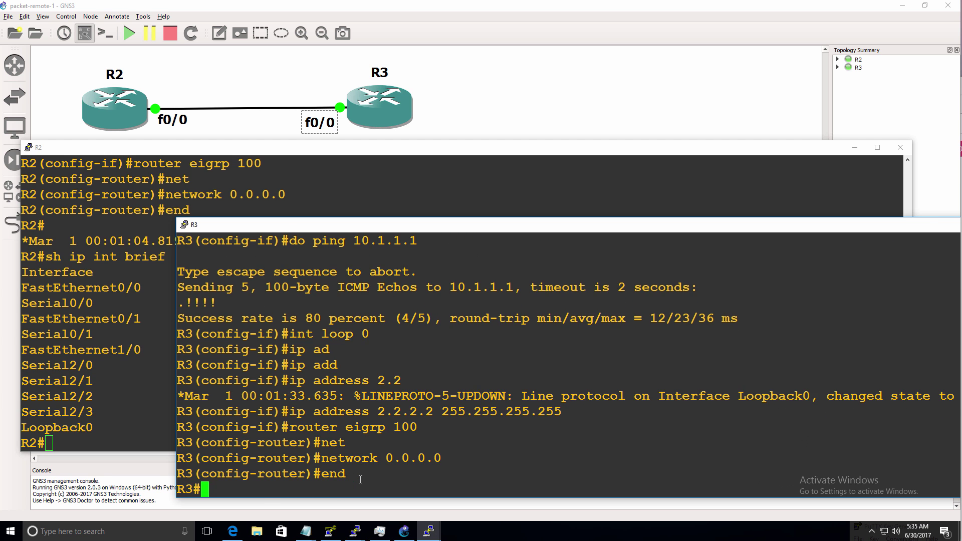
On R3, display the routing table and ping R2's loopback 1.1.1.1.
{"action": "type", "text": "sh ip route"}
{"action": "key", "text": "Return"}
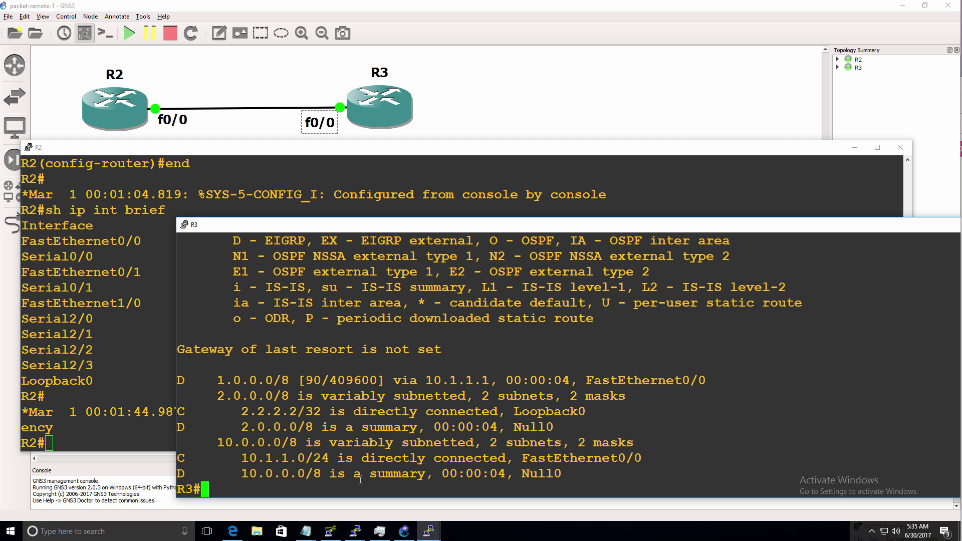
{"action": "type", "text": "ping 1.1.1."}
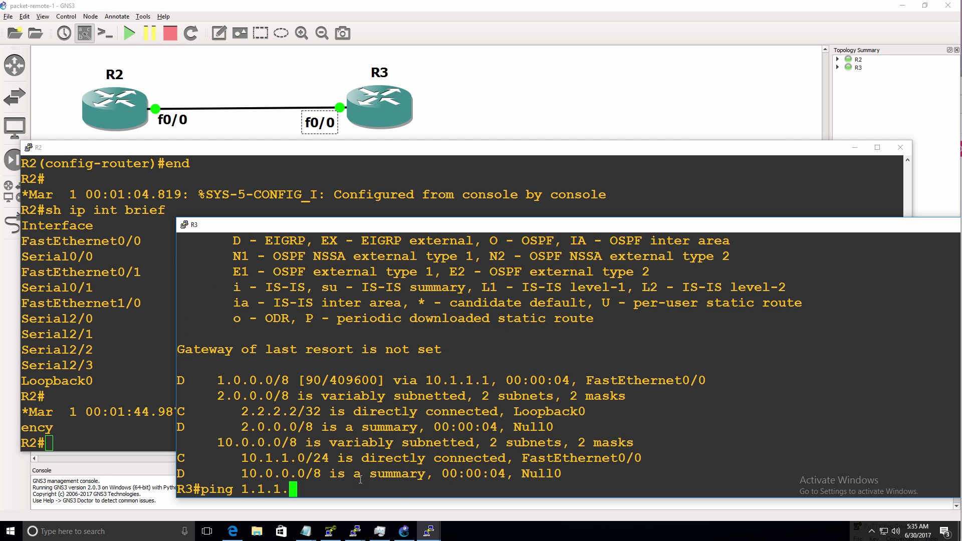
{"action": "type", "text": "1"}
{"action": "key", "text": "Return"}
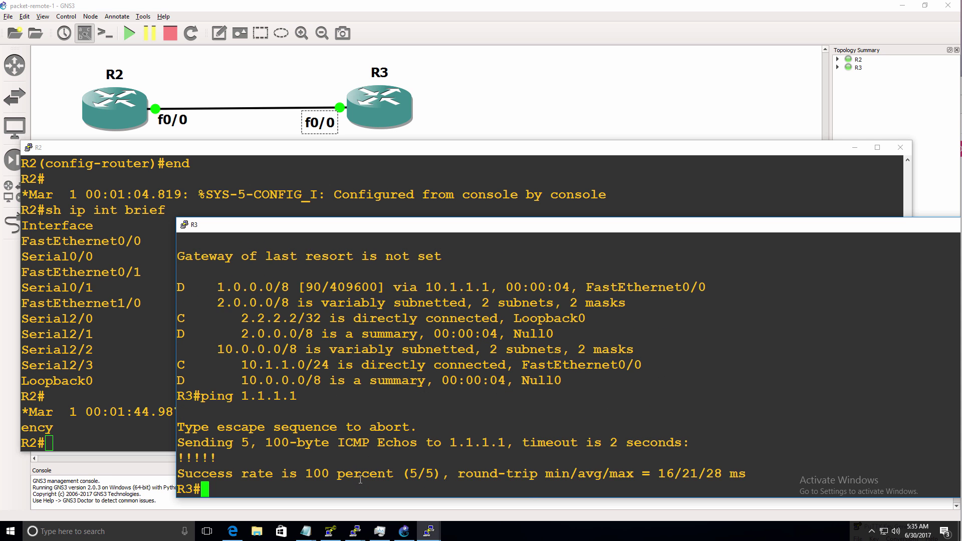
From R2, ping R3's loopback 2.2.2.2 and highlight the 100 percent success line.
{"action": "left_click", "coordinate": [85, 317]}
{"action": "type", "text": "ping 2.2.2.2"}
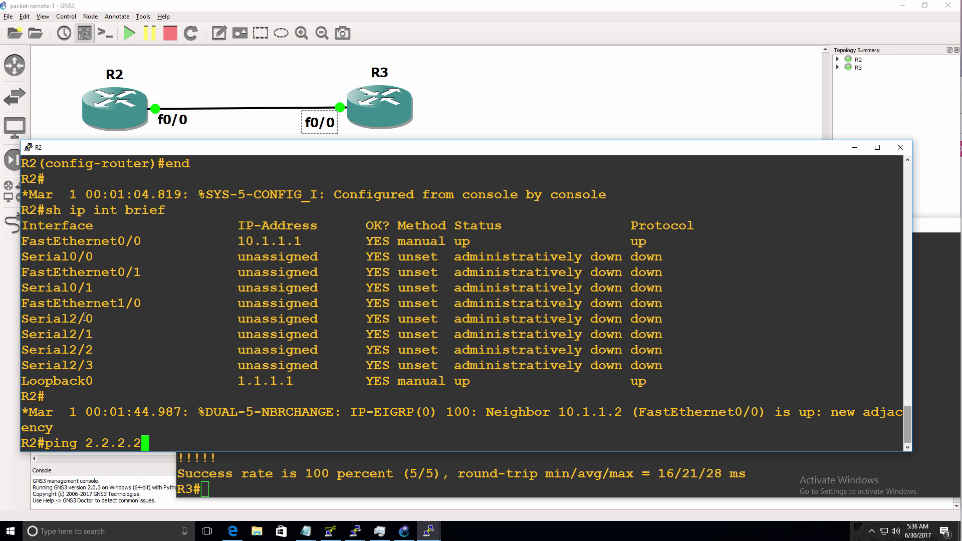
{"action": "key", "text": "Return"}
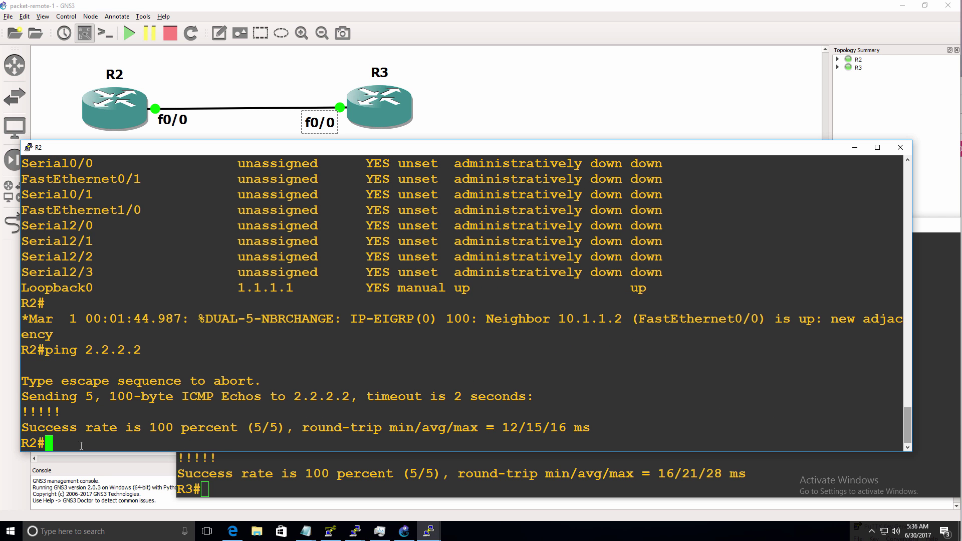
{"action": "left_click_drag", "start_coordinate": [48, 443], "coordinate": [14, 446]}
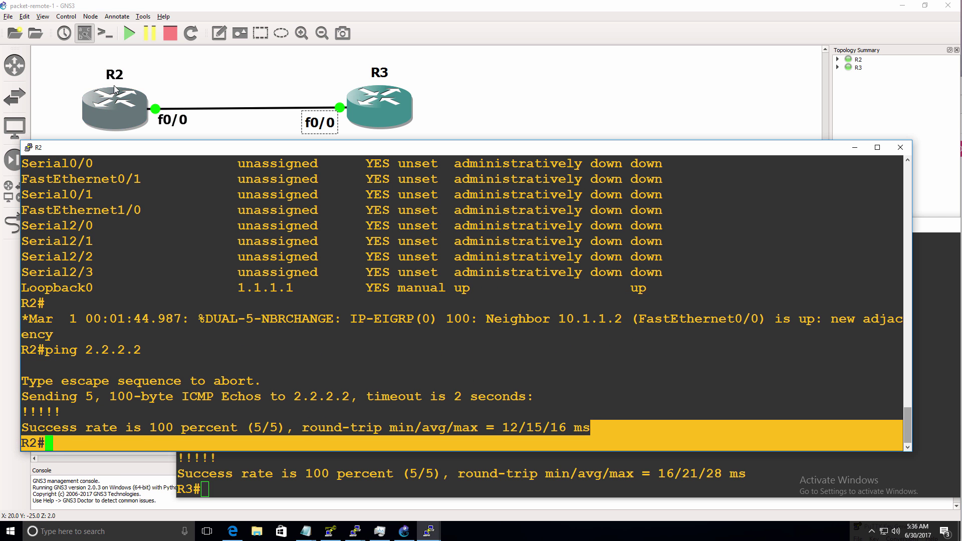
{"action": "left_click_drag", "start_coordinate": [419, 155], "coordinate": [415, 181]}
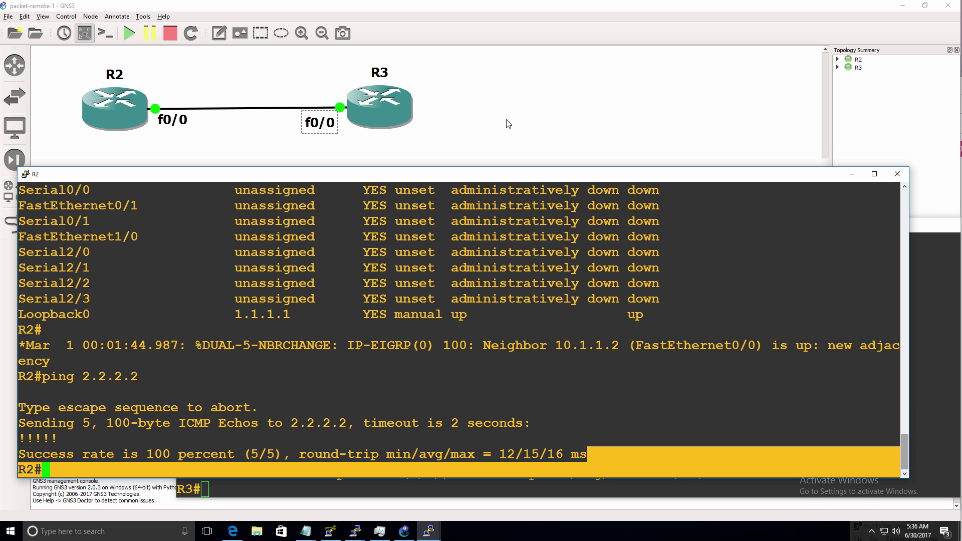
Bring the GNS3 project window forward, minimize Edge to view it, then restore the browser.
{"action": "left_click", "coordinate": [519, 105]}
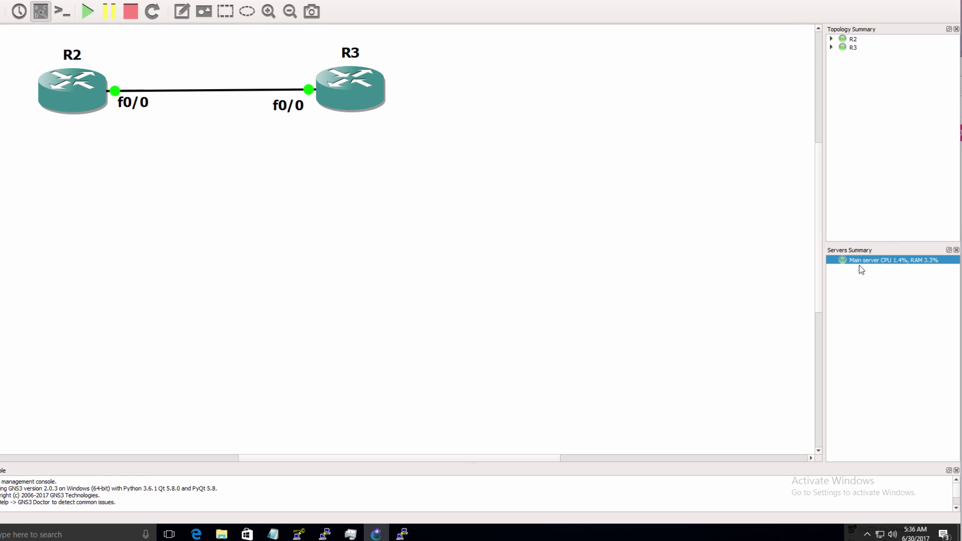
{"action": "mouse_move", "coordinate": [868, 271]}
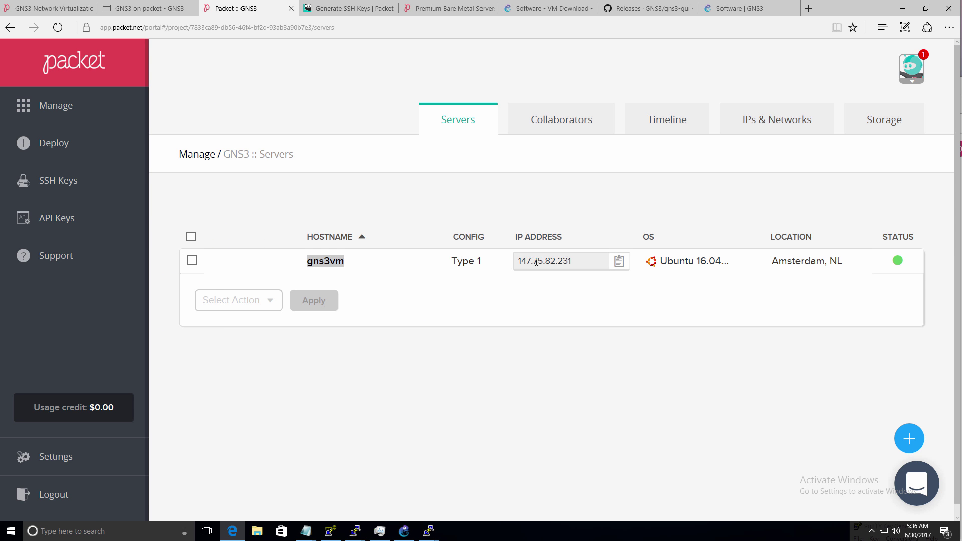
{"action": "left_click", "coordinate": [906, 11]}
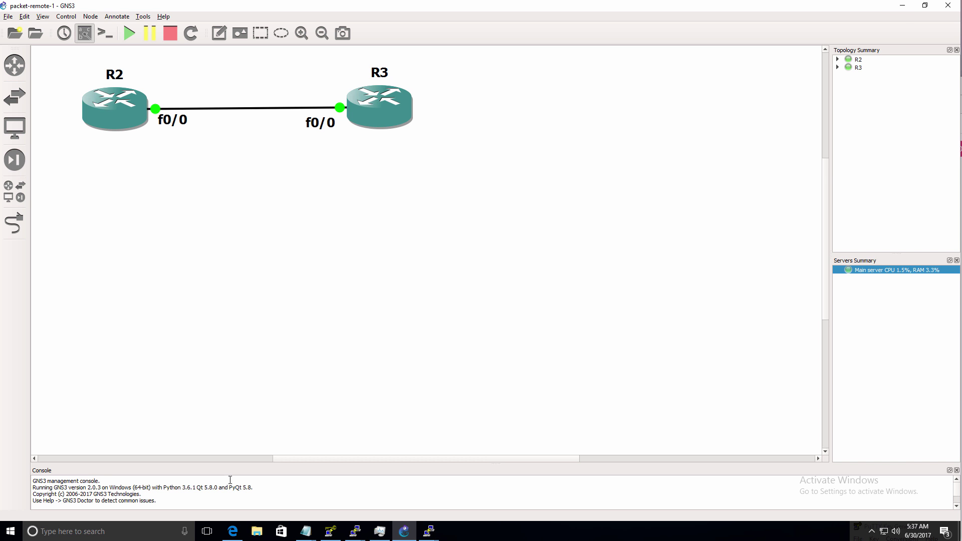
{"action": "left_click", "coordinate": [232, 531]}
On the Packet :: GNS3 servers page, delete the gns3vm server and confirm.
{"action": "left_click", "coordinate": [134, 10]}
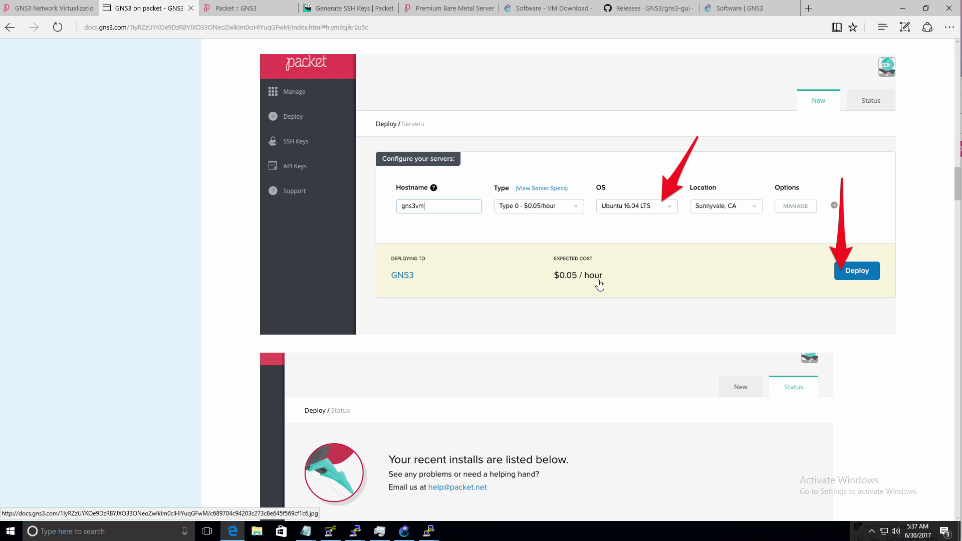
{"action": "left_click", "coordinate": [251, 11]}
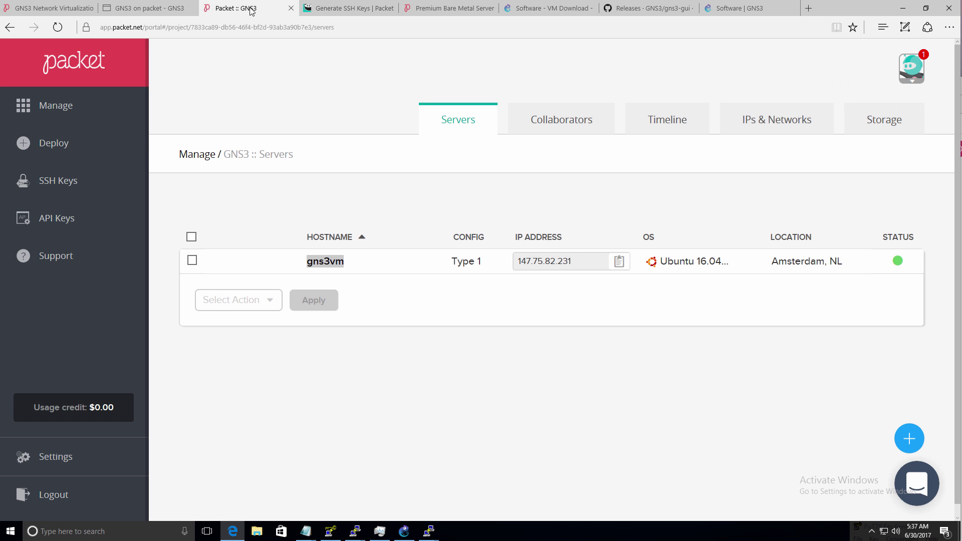
{"action": "left_click", "coordinate": [191, 261]}
{"action": "left_click", "coordinate": [256, 300]}
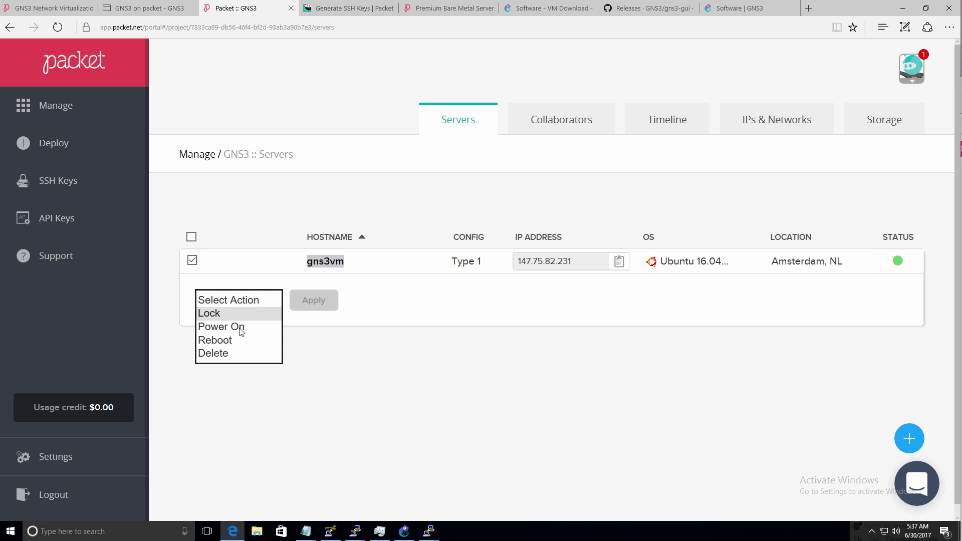
{"action": "left_click", "coordinate": [229, 353]}
{"action": "left_click", "coordinate": [276, 299]}
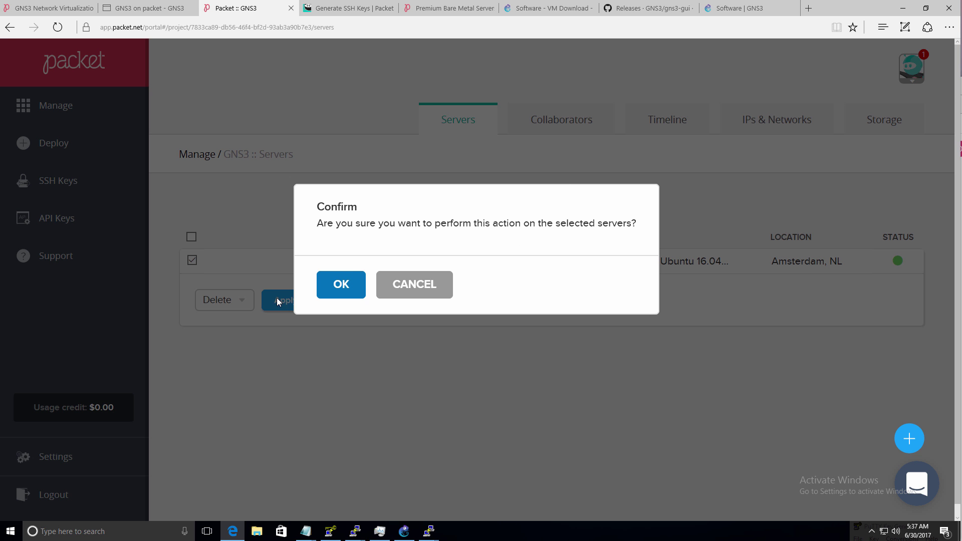
{"action": "left_click", "coordinate": [339, 287]}
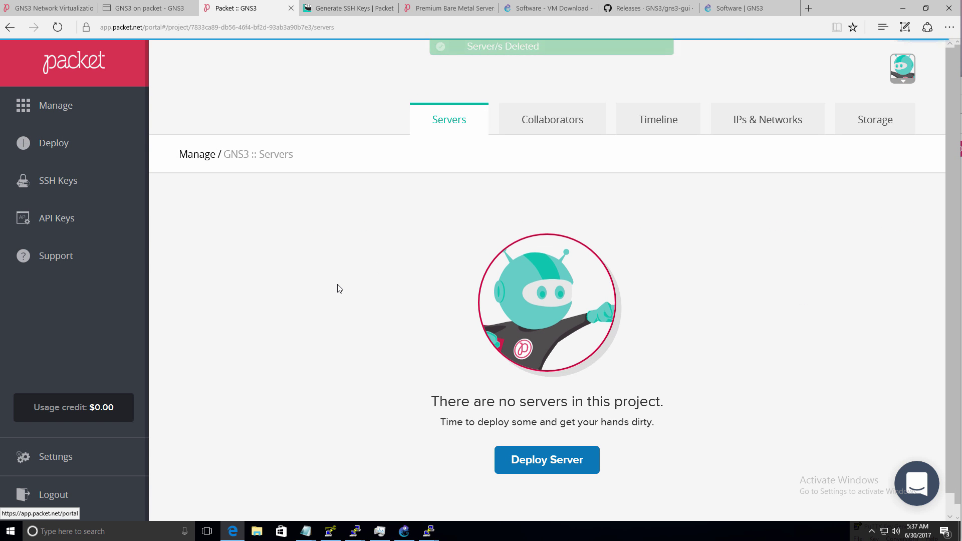
Check the R2 and R3 consoles by bringing each forward.
{"action": "mouse_move", "coordinate": [428, 531]}
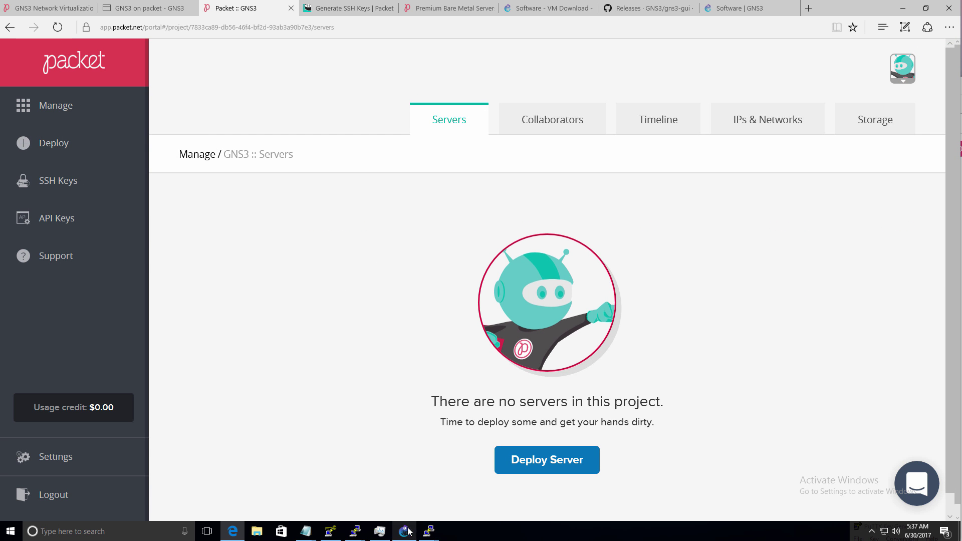
{"action": "left_click", "coordinate": [392, 509]}
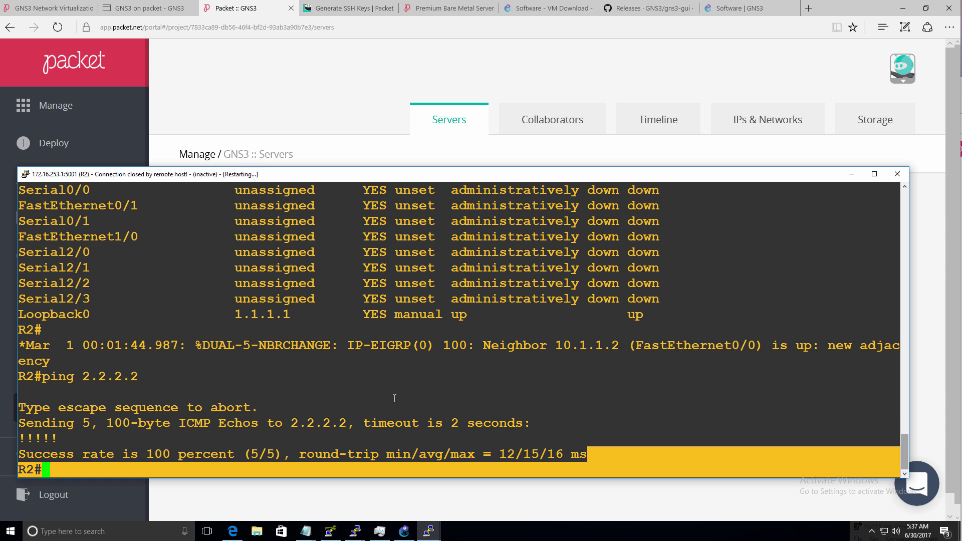
{"action": "left_click", "coordinate": [426, 532]}
{"action": "left_click", "coordinate": [453, 509]}
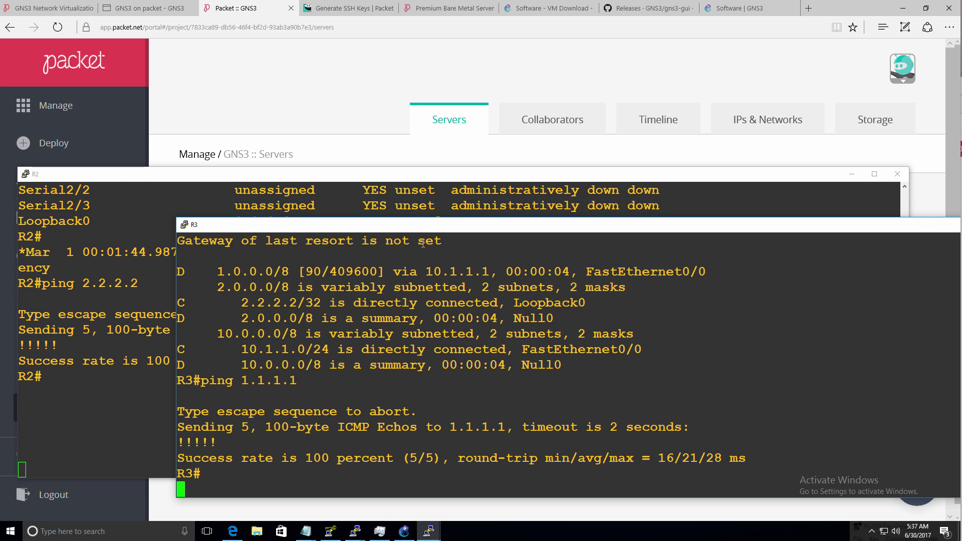
Back in GNS3, drag a c3725-remote router from the Routers panel onto the canvas.
{"action": "left_click", "coordinate": [404, 531]}
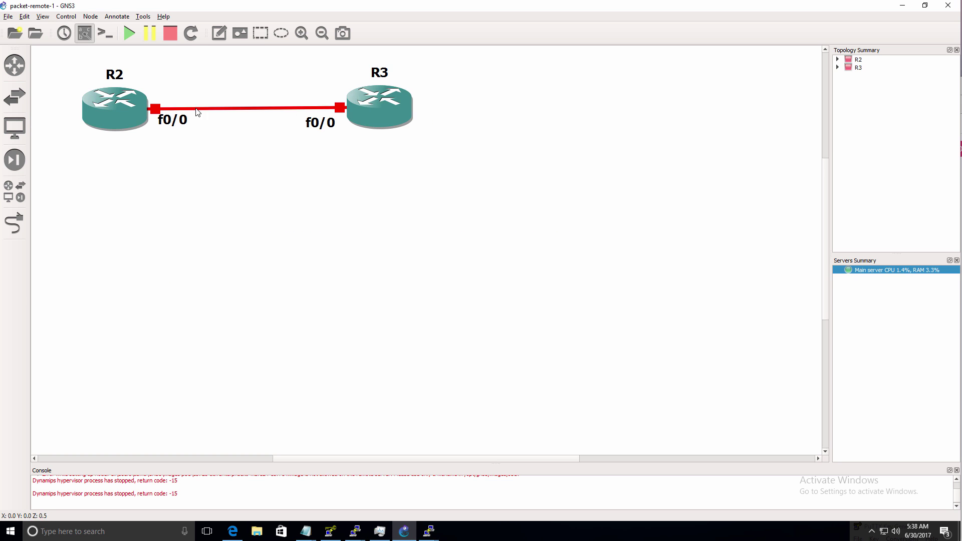
{"action": "left_click", "coordinate": [15, 75]}
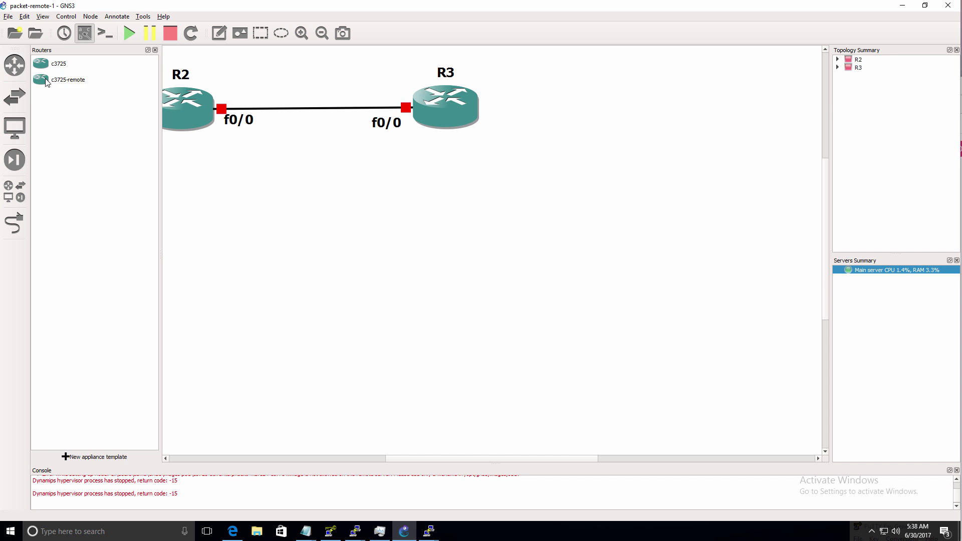
{"action": "left_click", "coordinate": [94, 82]}
{"action": "left_click_drag", "start_coordinate": [95, 82], "coordinate": [304, 183]}
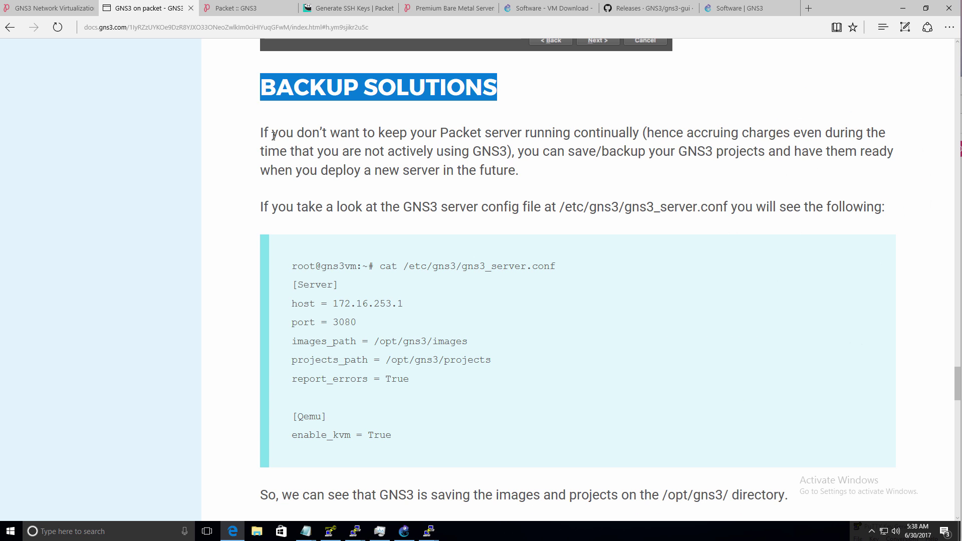
Select the Backup Solutions paragraph and scroll through its config example.
{"action": "left_click_drag", "start_coordinate": [261, 133], "coordinate": [564, 175]}
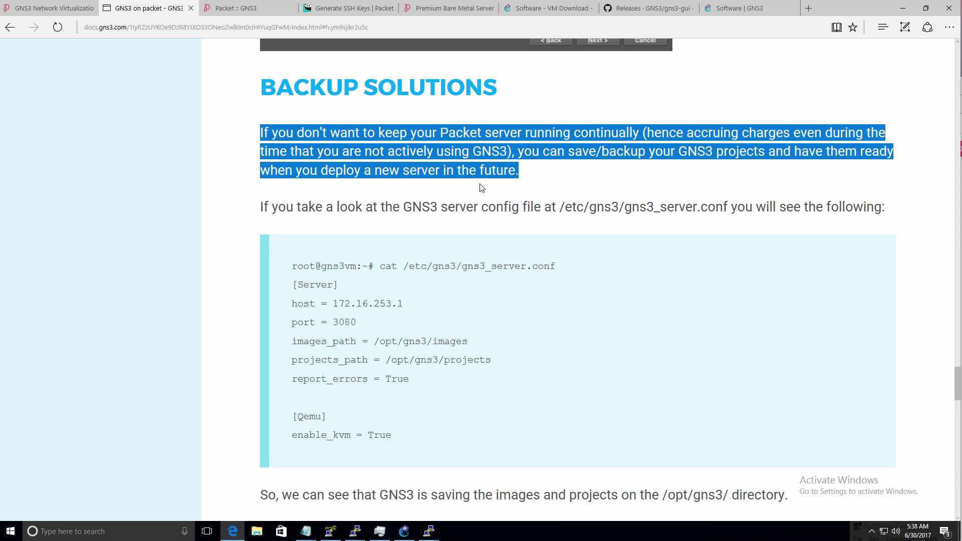
{"action": "scroll", "coordinate": [481, 188], "scroll_direction": "down", "scroll_amount": 2}
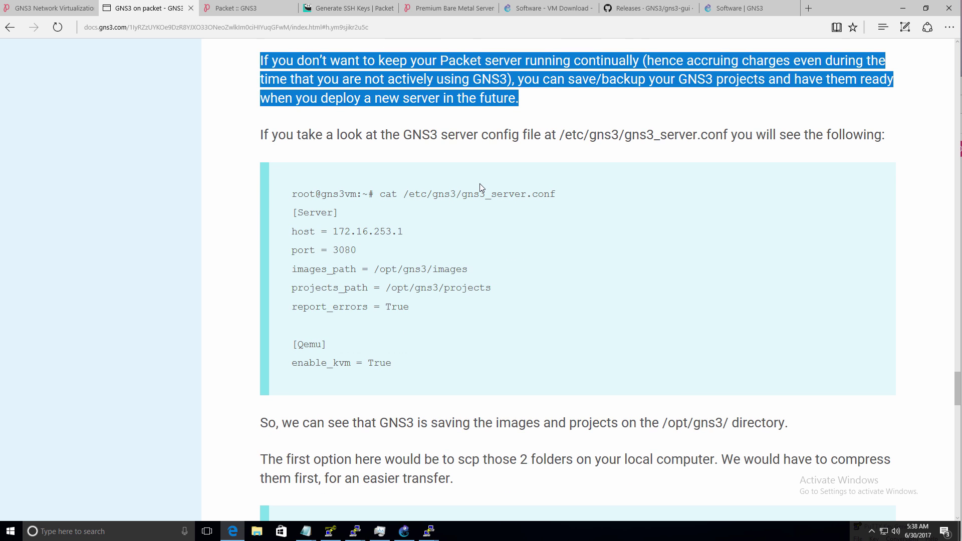
{"action": "scroll", "coordinate": [480, 187], "scroll_direction": "up", "scroll_amount": 2}
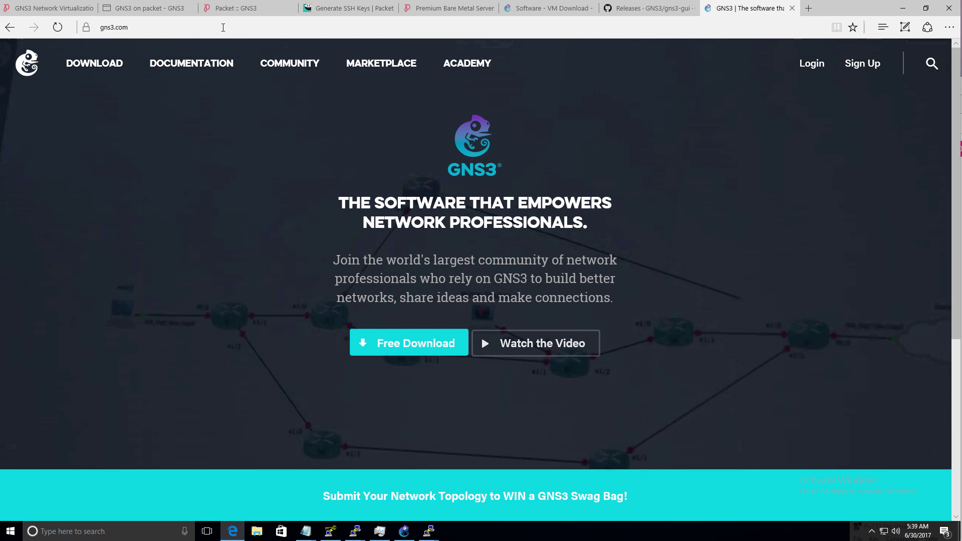
Switch to the 'Packet :: GNS3' tab to confirm the project has no servers.
{"action": "left_click", "coordinate": [233, 8]}
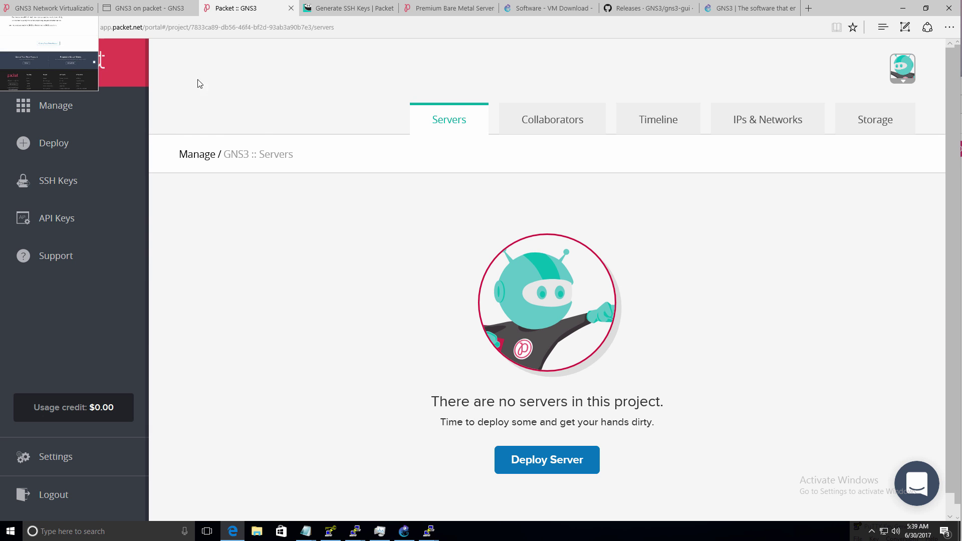